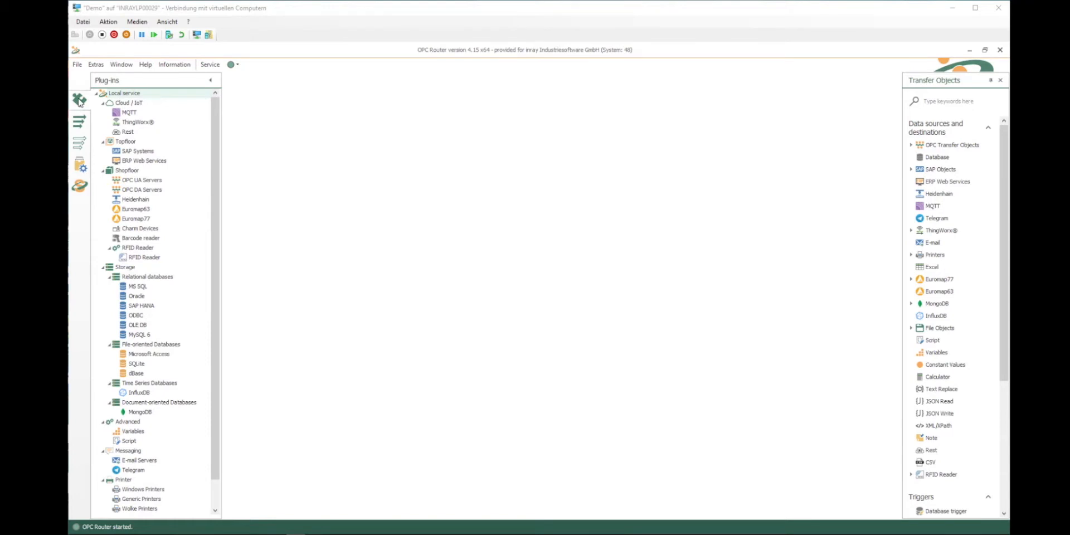
Open the SAP-SYS plug-in instance and review its client protocol options and connection parameters.
left_click(127, 142)
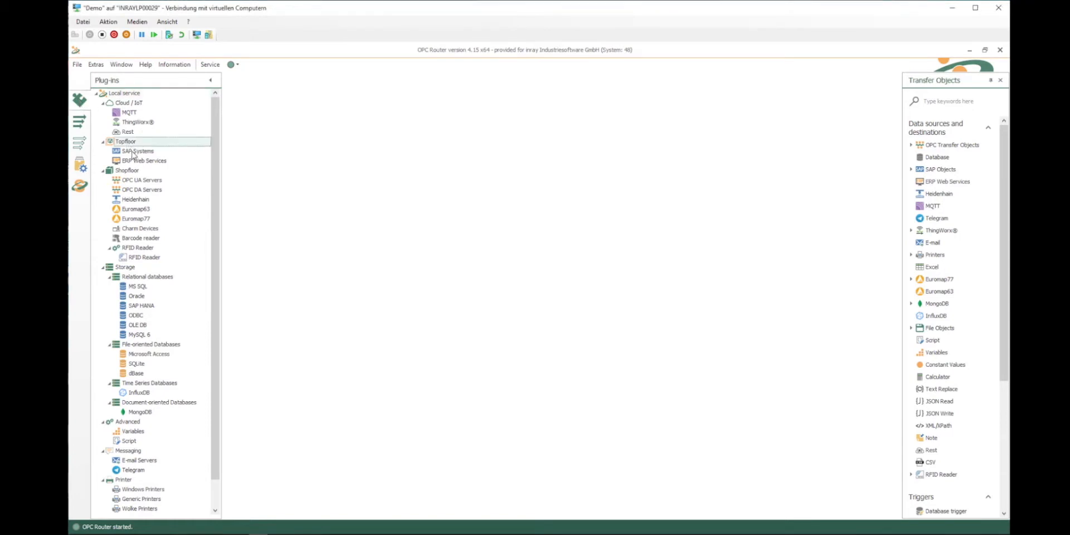
left_click(132, 152)
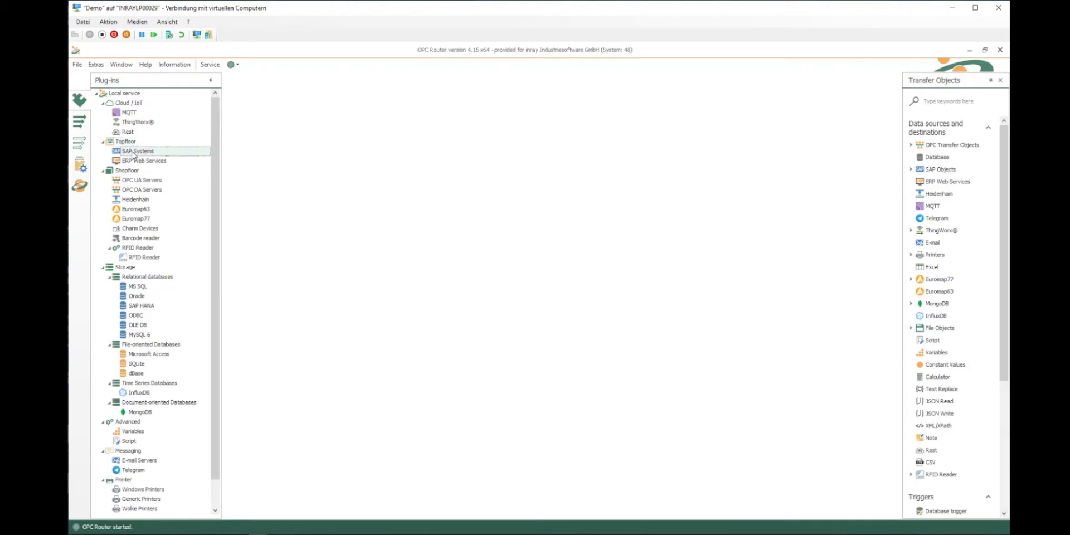
double_click(132, 151)
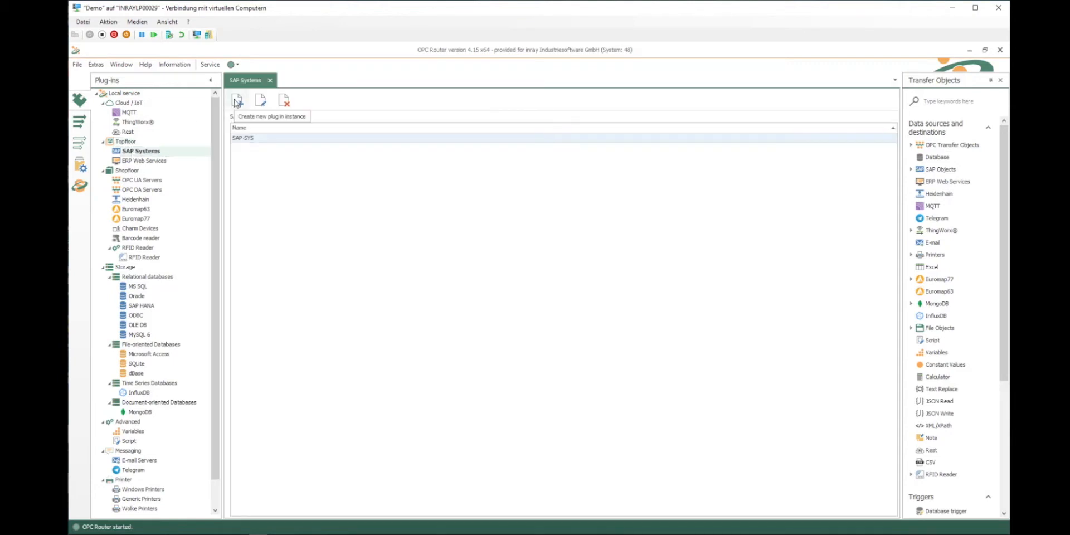
double_click(315, 138)
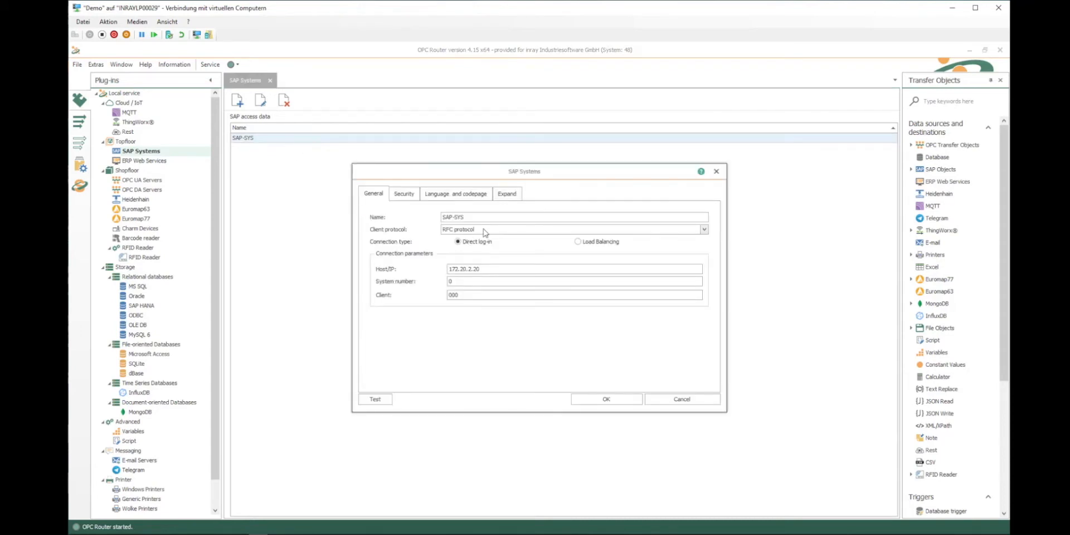
left_click(483, 229)
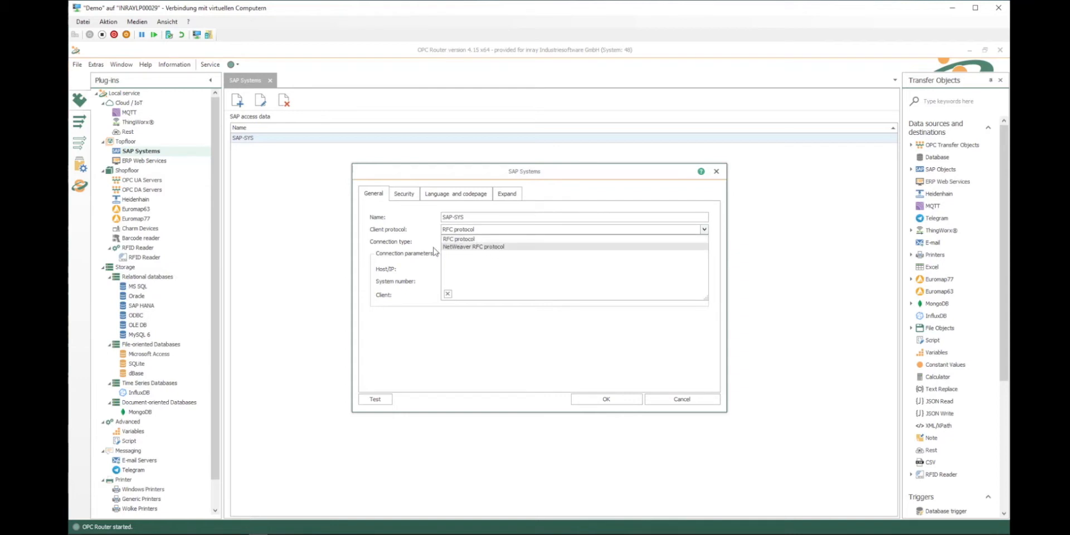
left_click(403, 225)
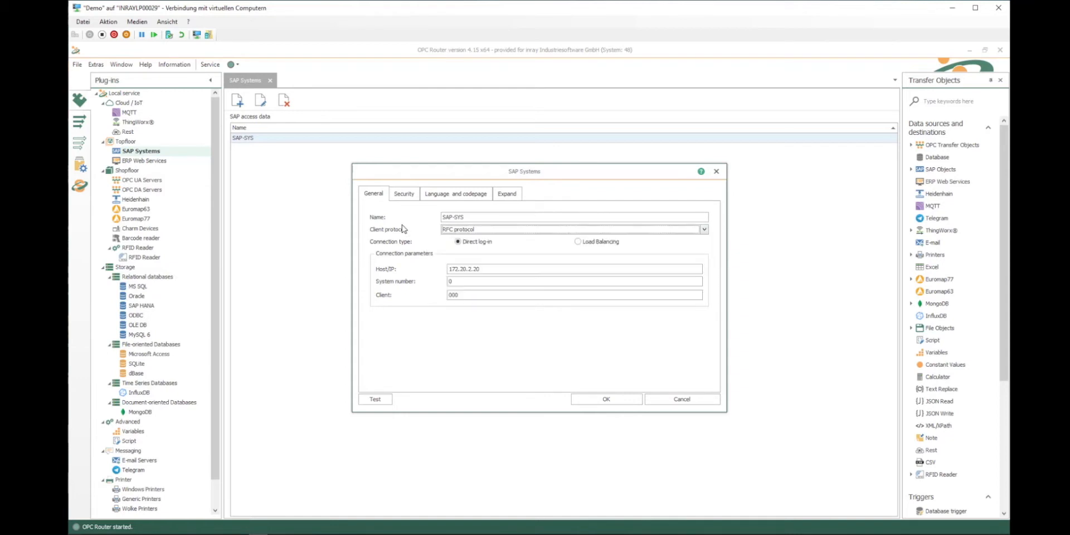
left_click(486, 268)
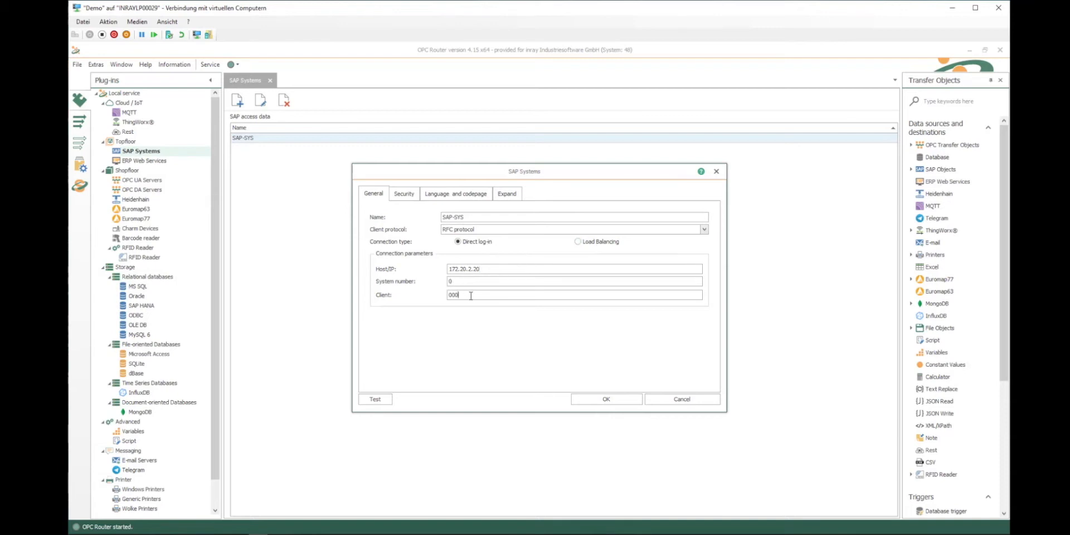
Review the SAP system's security settings, including the user credentials and available login methods.
left_click(402, 200)
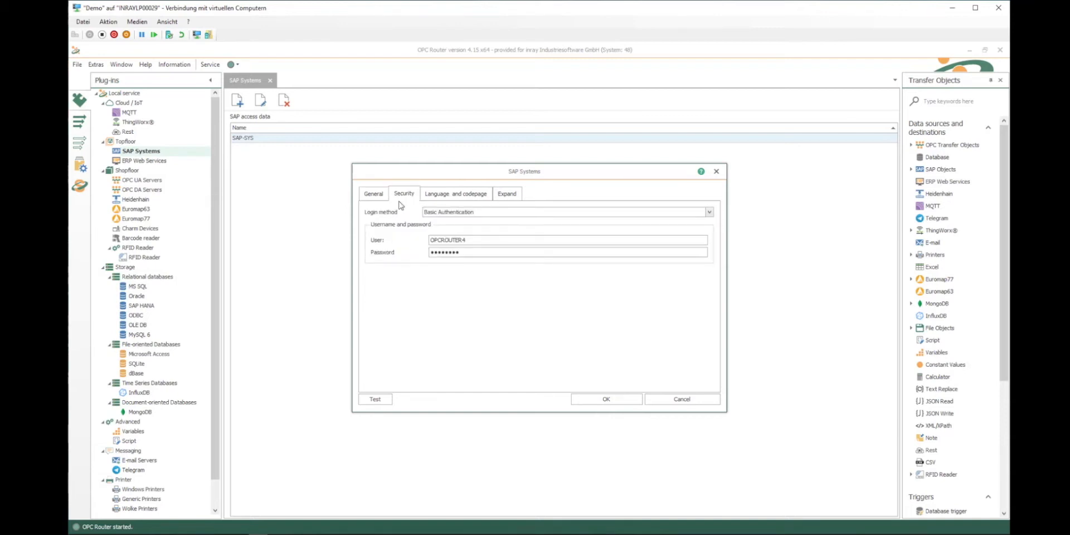
left_click(450, 252)
left_click(708, 211)
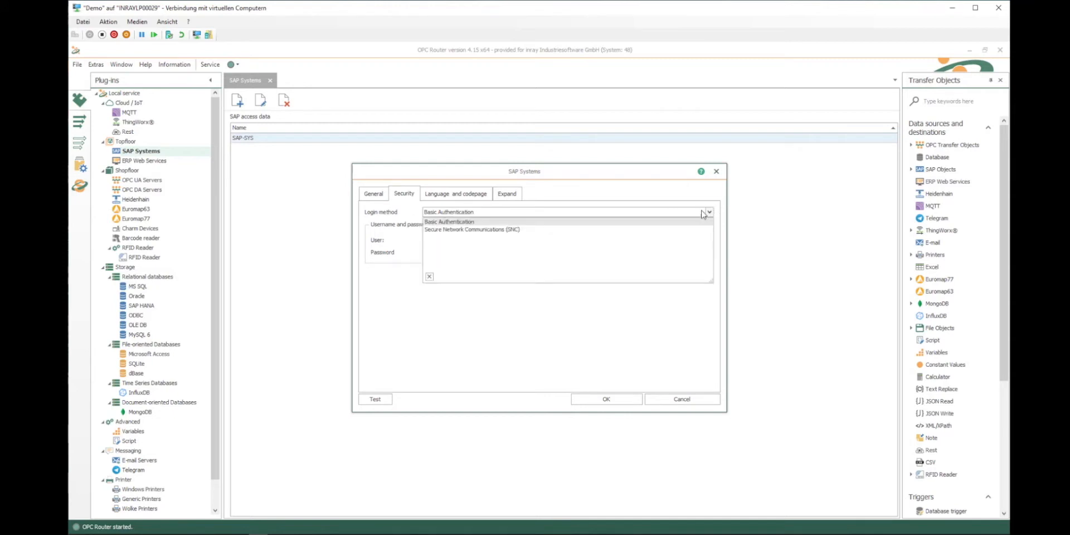
left_click(412, 322)
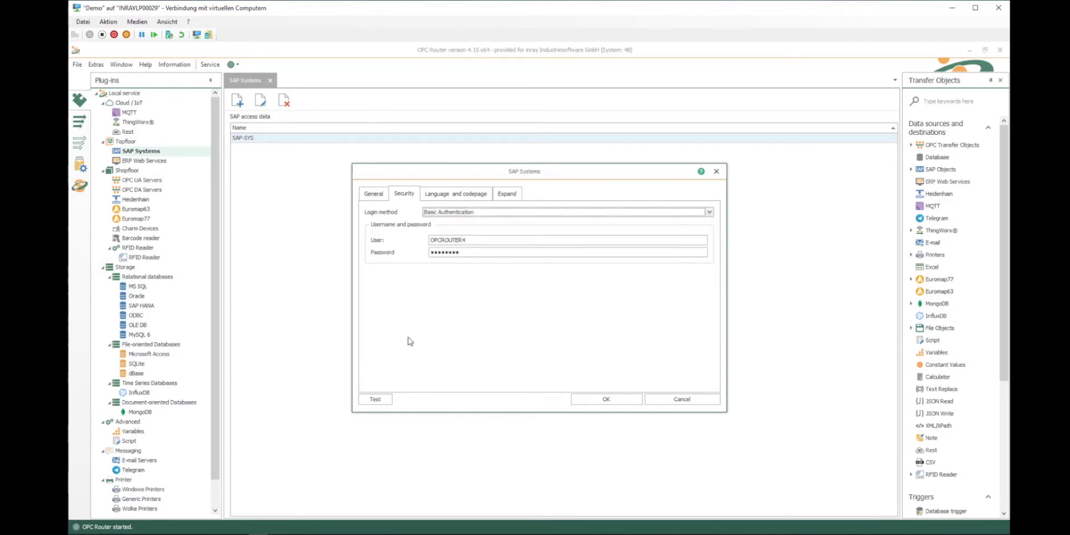
Test the SAP system connection, then close its settings without saving changes.
left_click(378, 399)
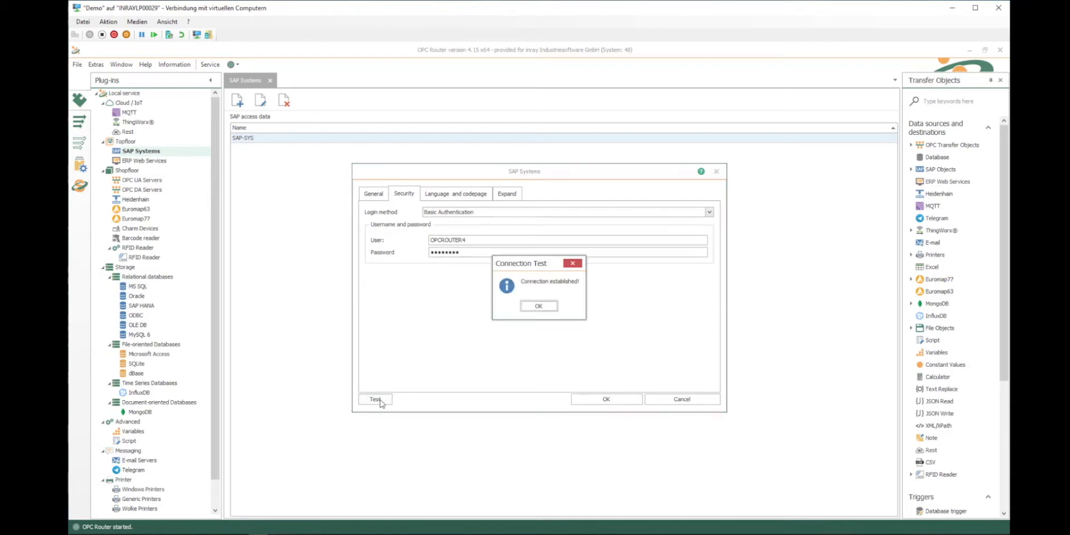
left_click(538, 306)
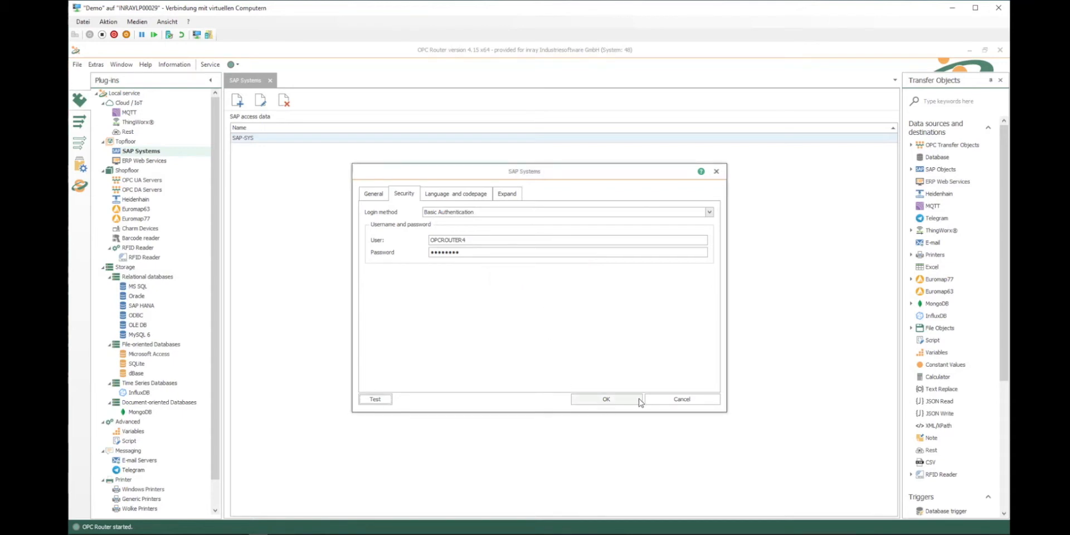
left_click(678, 402)
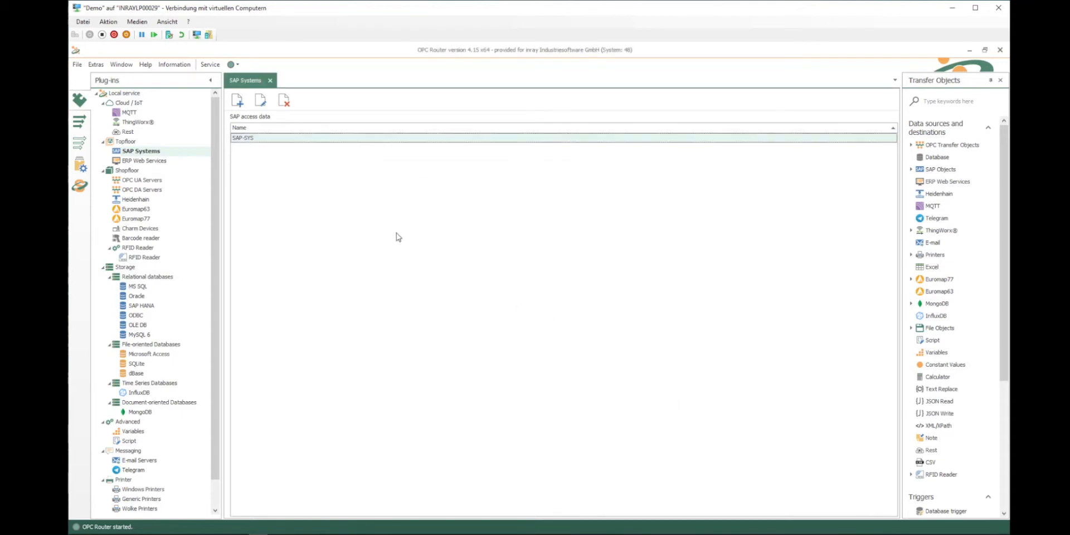
Open the KEPServerEX_Training OPC UA server instance and review its endpoint and log-on settings.
left_click(134, 180)
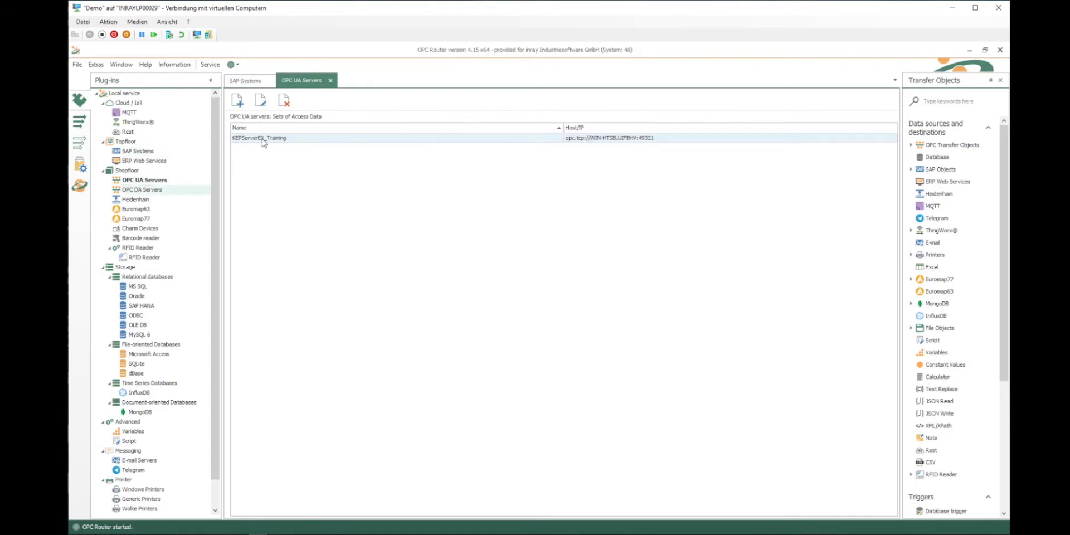
double_click(263, 142)
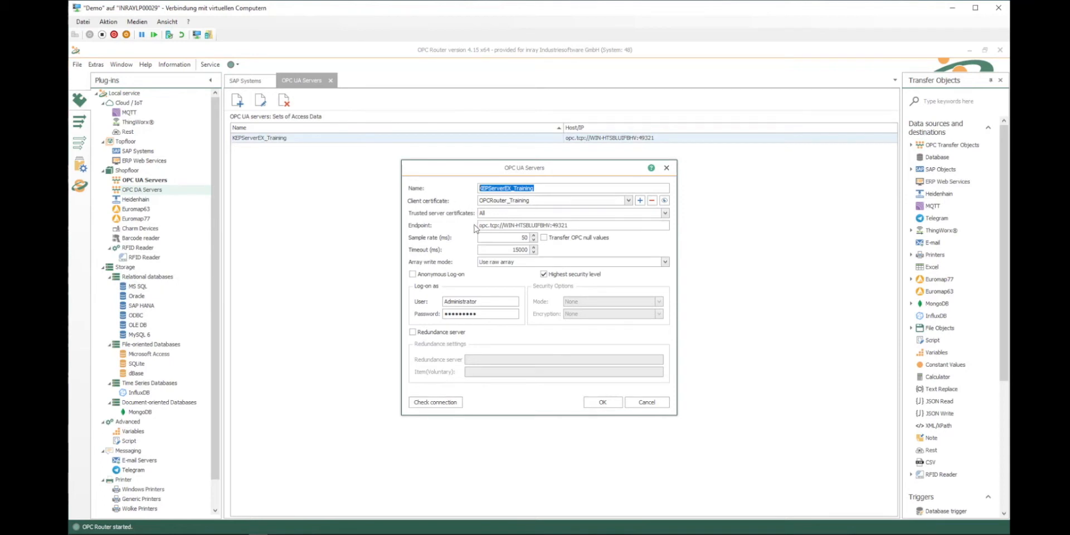
left_click(577, 225)
left_click(495, 301)
left_click(492, 314)
Check the OPC UA server connection, then close its settings without saving changes.
left_click(431, 402)
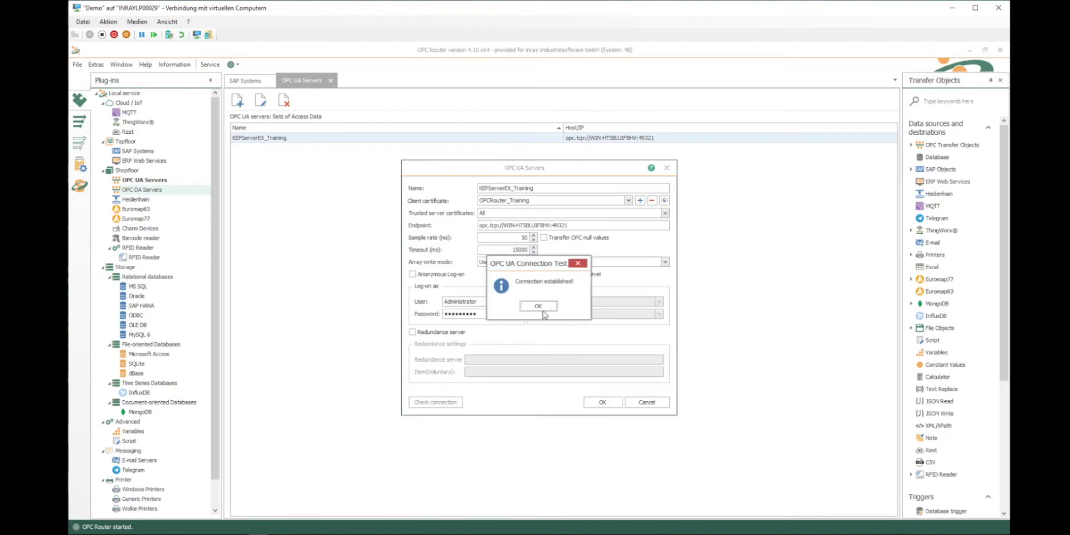
left_click(538, 307)
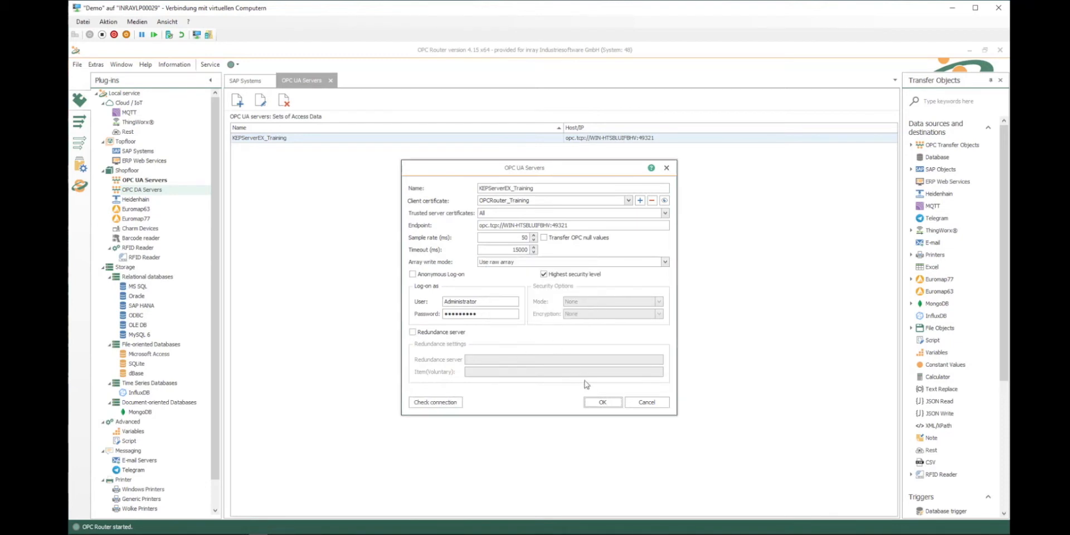
left_click(655, 403)
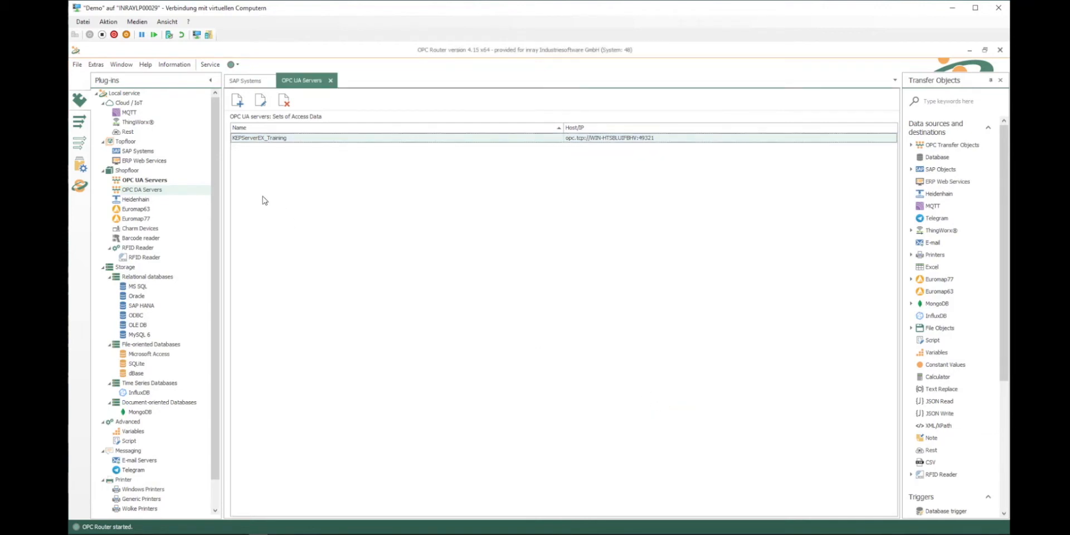
Create a connections folder named "SAP Connections" under the local service.
left_click(80, 122)
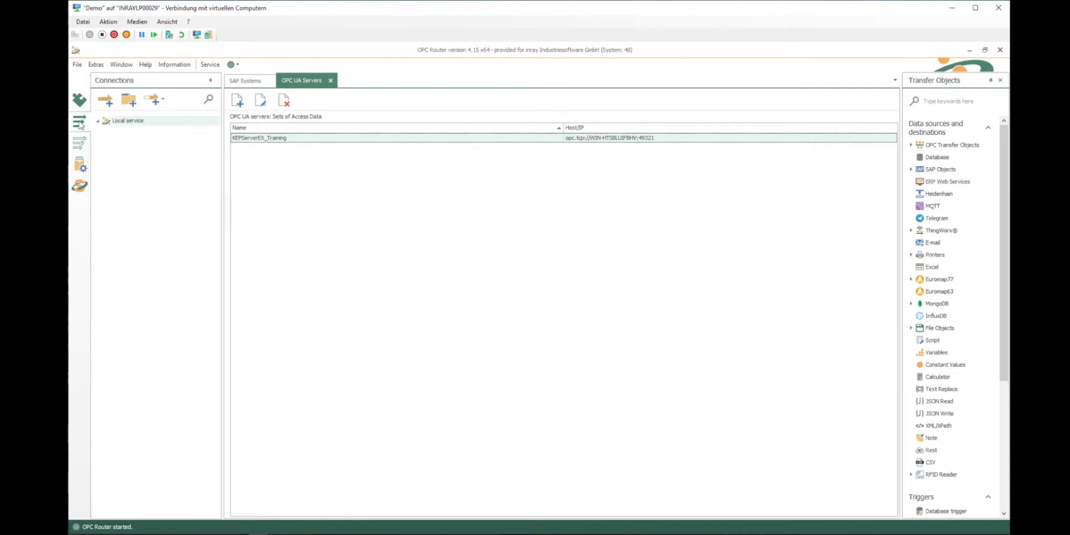
left_click(118, 121)
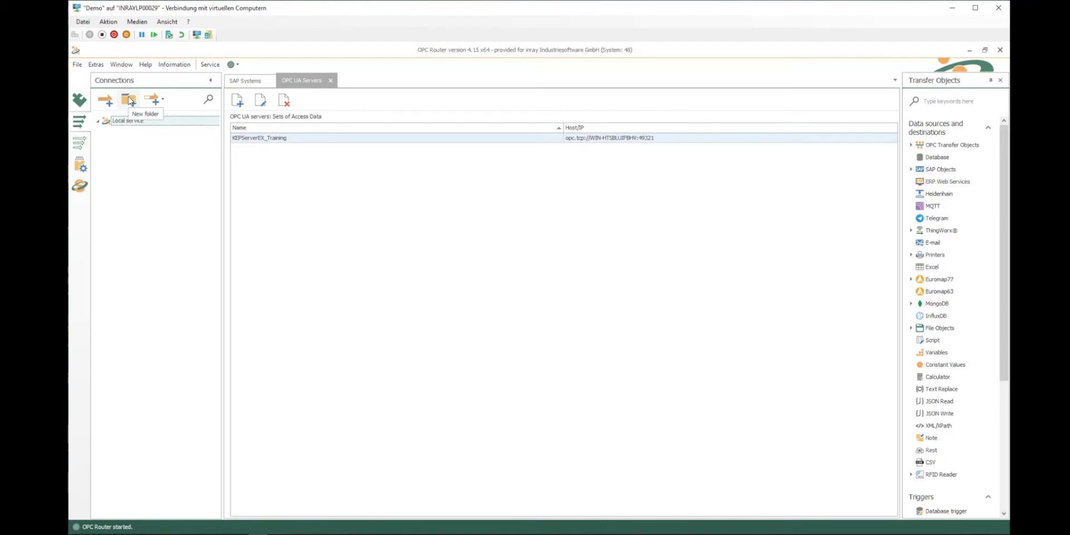
left_click(130, 100)
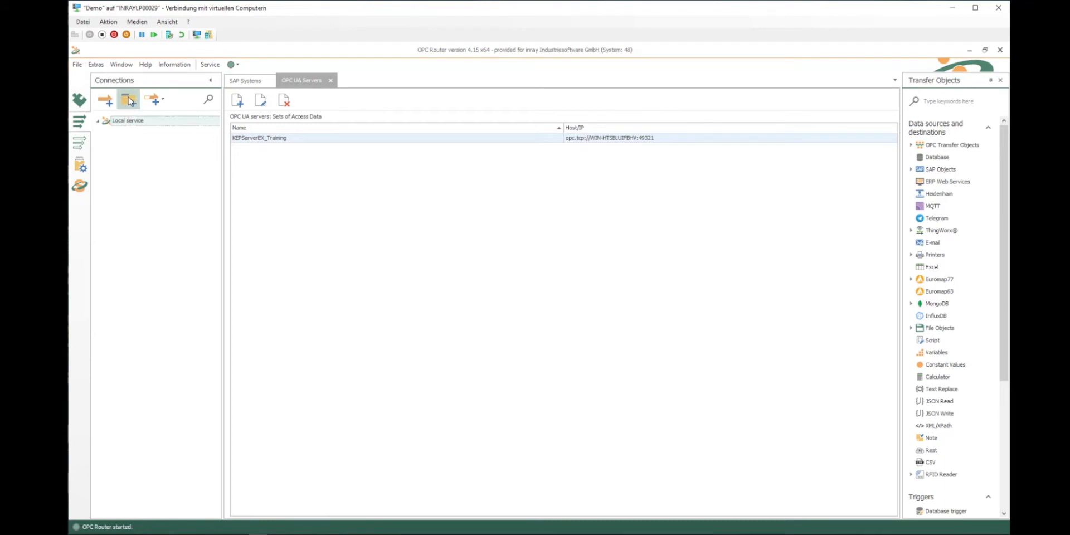
type("SA")
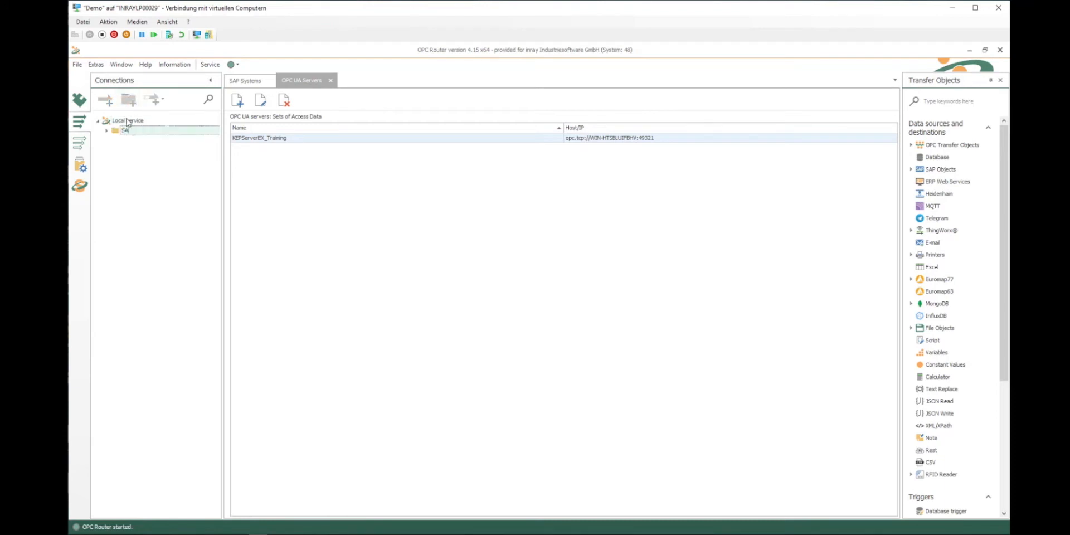
type("P Connections")
key("Return")
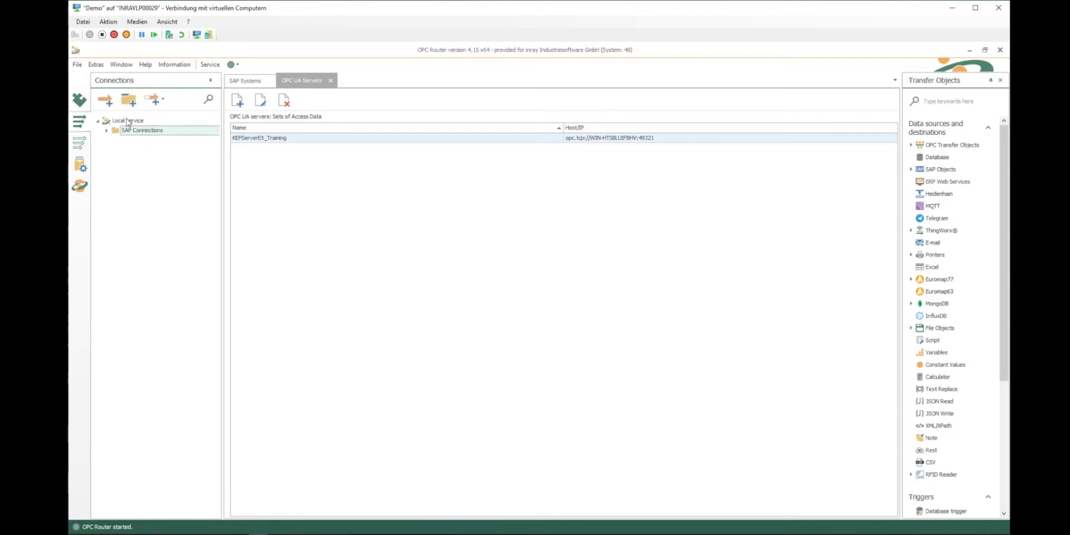
Create a connection named "OPC UA 2 SAP Receiving Recipe data" in the SAP Connections folder.
left_click(106, 101)
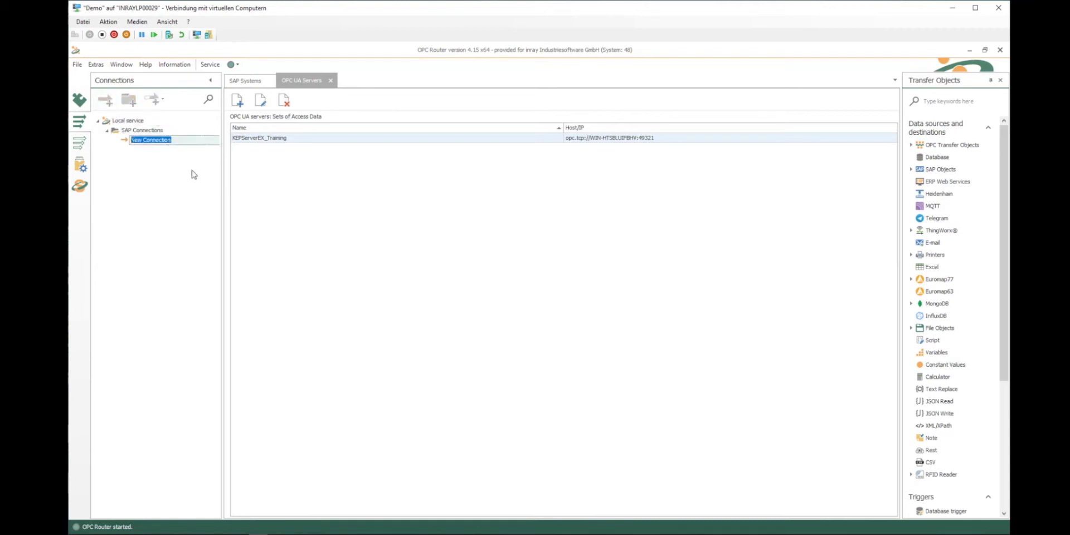
type("OPC UA")
type(" 25")
type("AP")
type(" Rec")
type("eiving")
type(" Receip")
key("BackSpace")
type("ipe data")
key("Return")
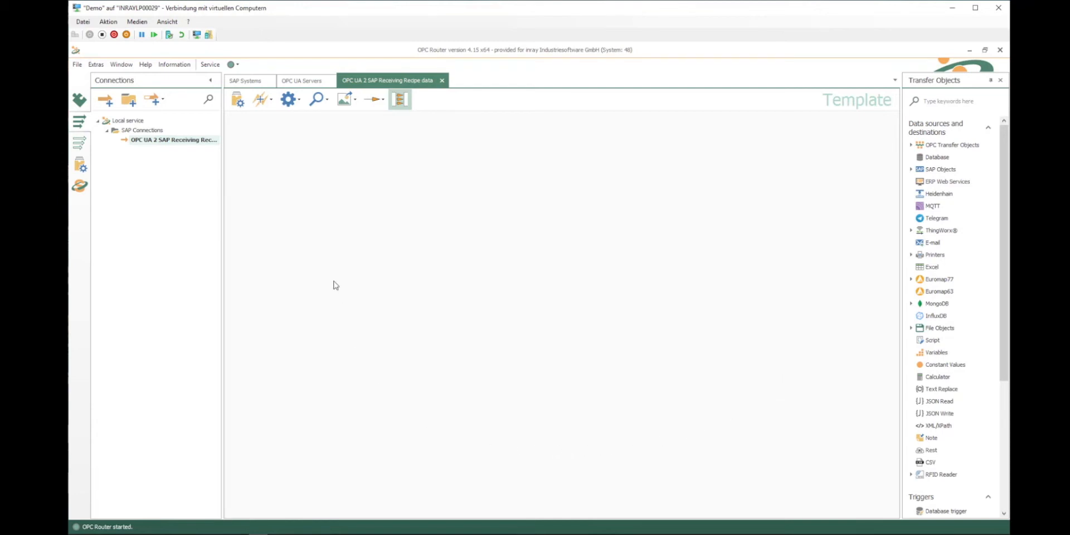
Place an OPC UA/DA transfer object in the connection template and set its OPC access data to KEPServerEX_Training.
left_click(911, 146)
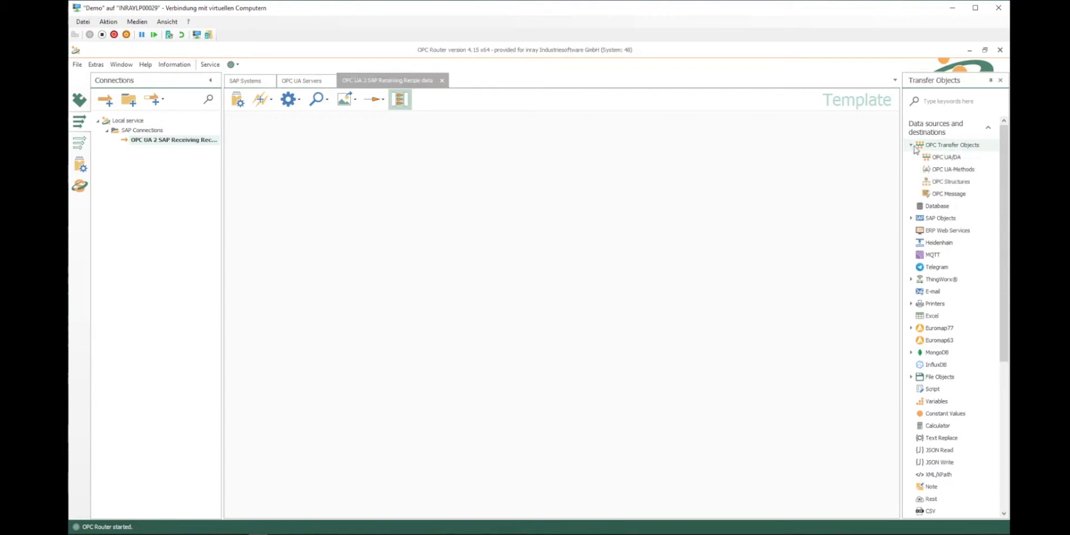
left_click_drag(953, 158, 322, 151)
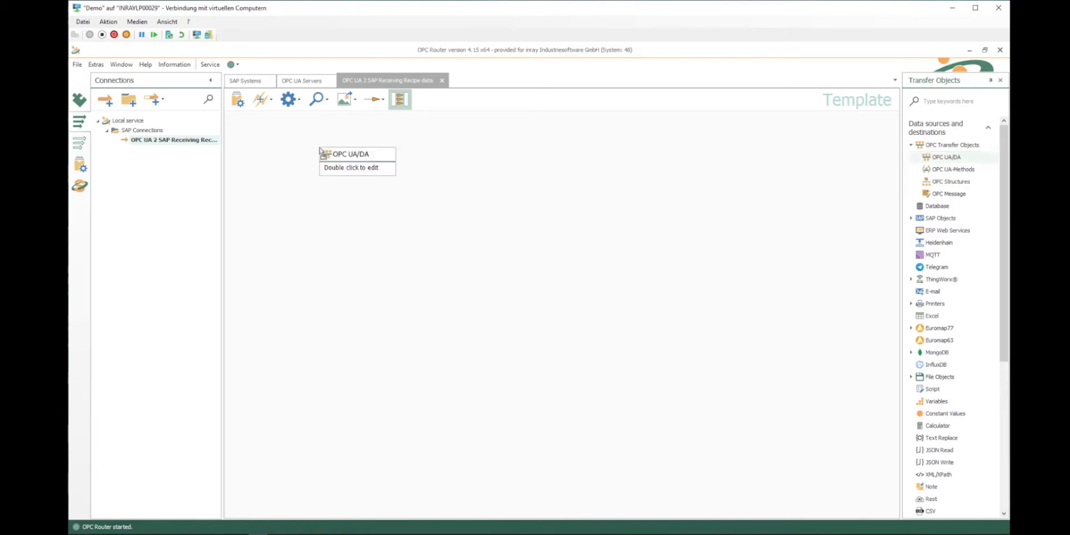
double_click(340, 168)
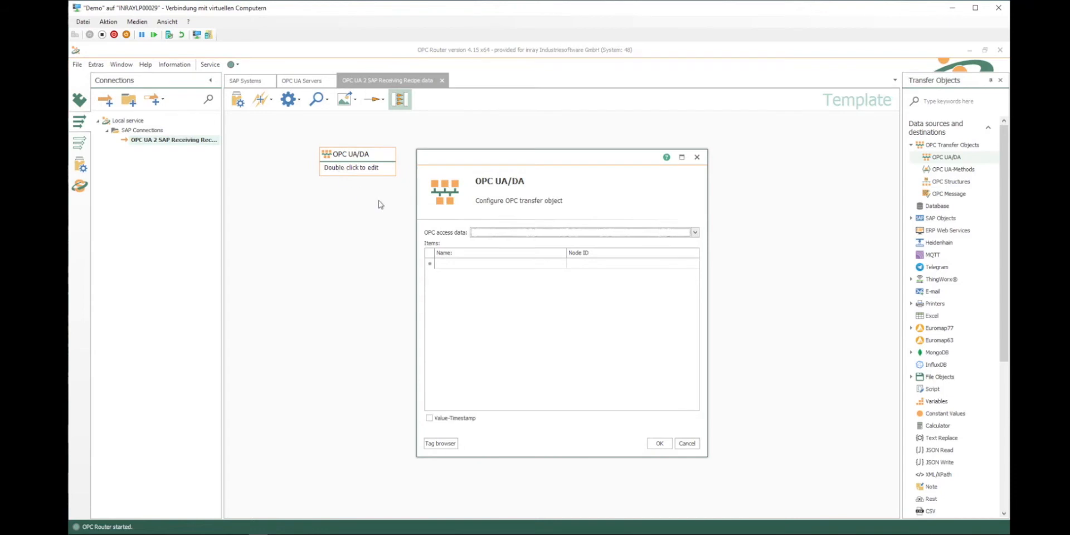
left_click(696, 231)
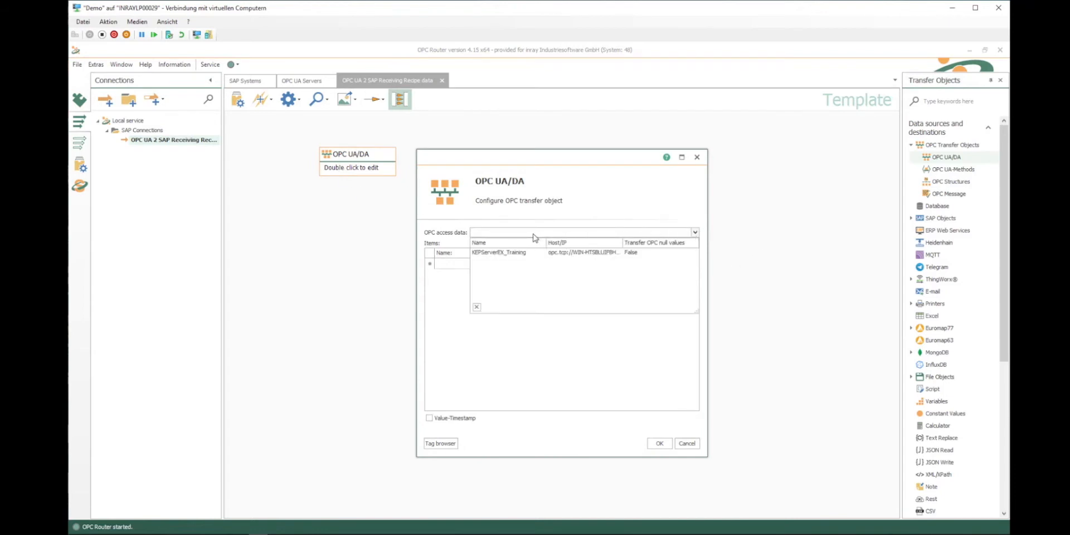
left_click(494, 252)
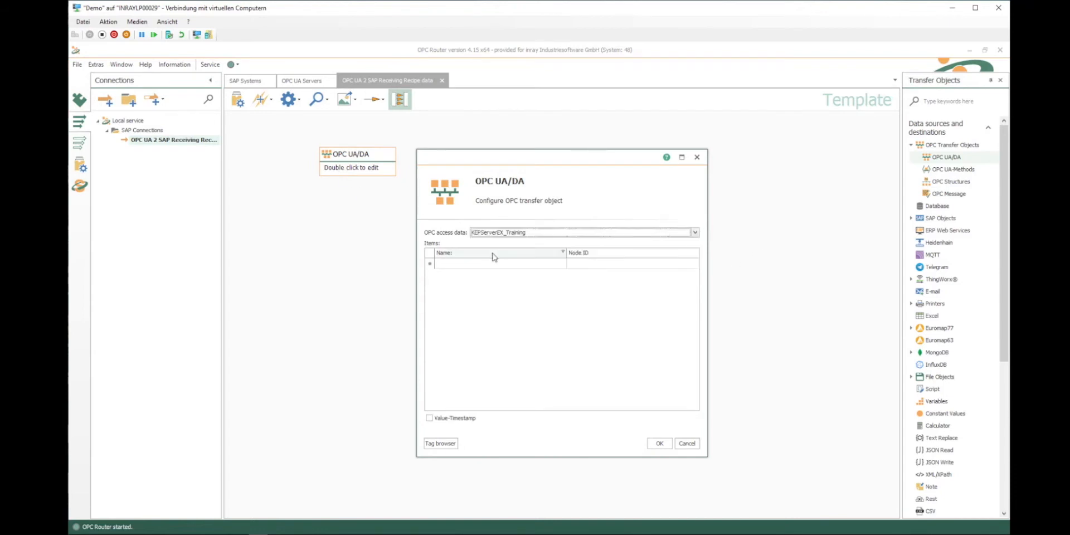
Browse the server tags to Machine1, PLC, ProductionData and add ProductID as an item of the OPC UA/DA object.
left_click(452, 443)
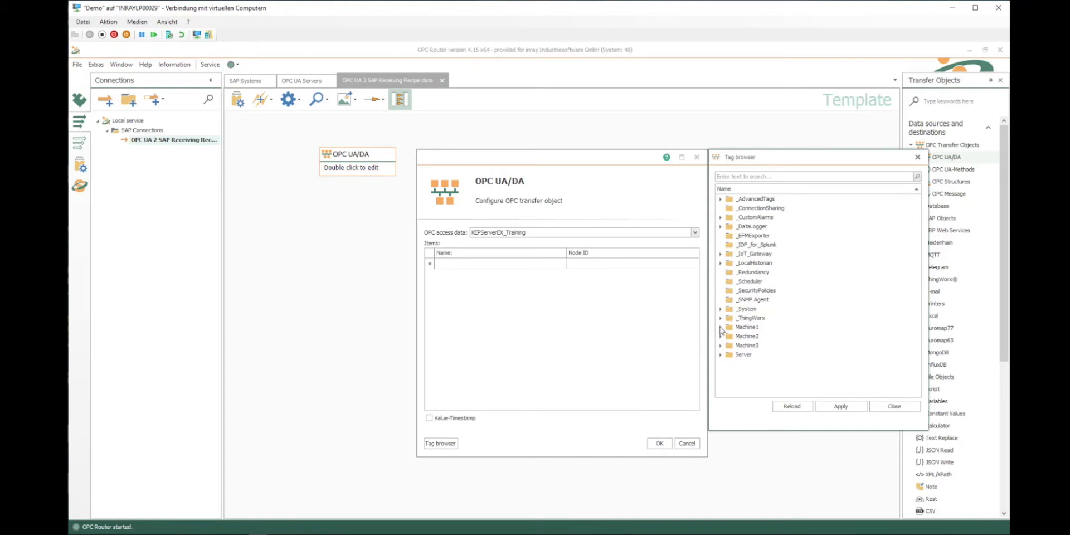
left_click(720, 327)
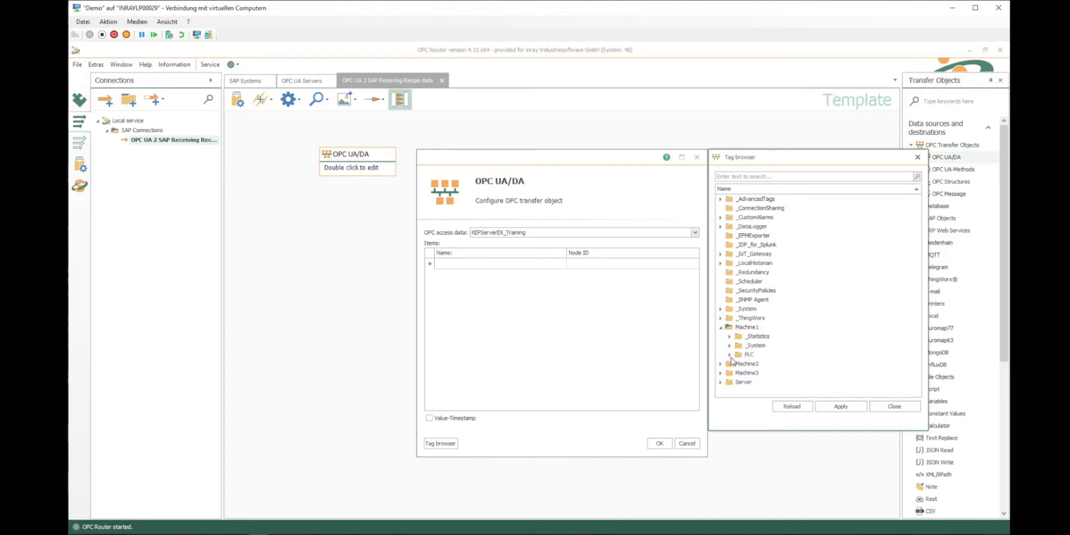
left_click(730, 355)
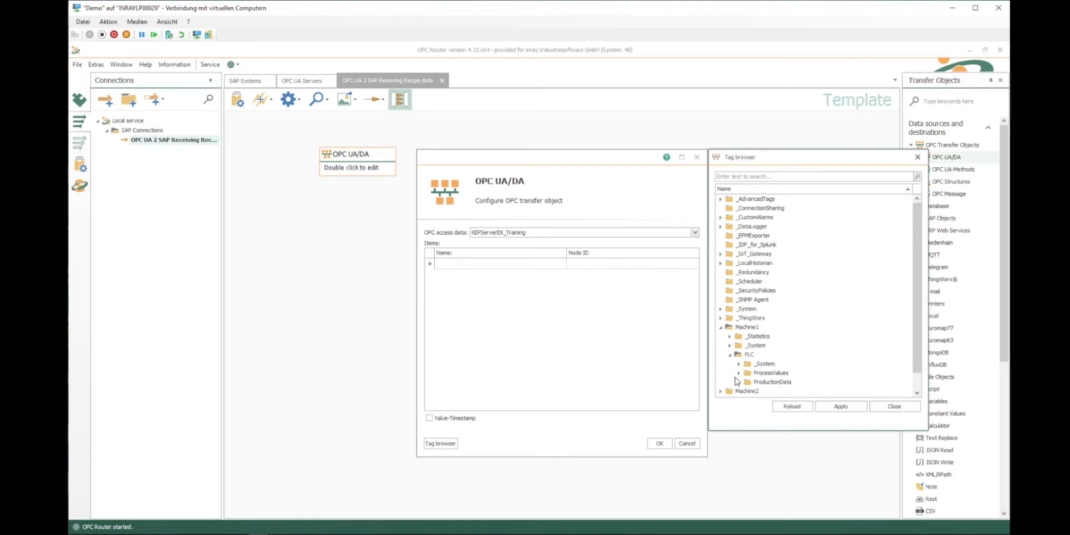
left_click(739, 382)
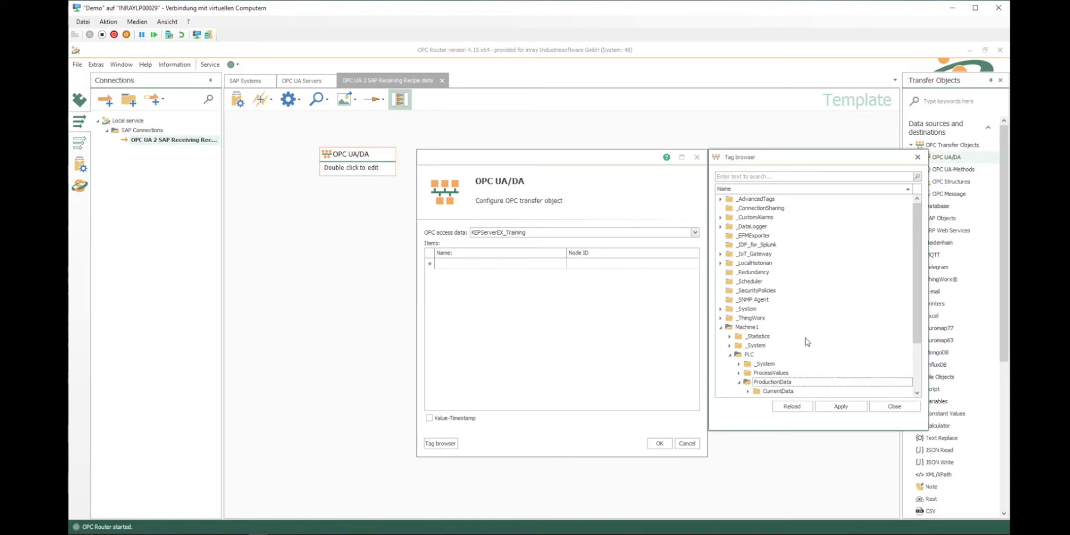
scroll(776, 361, "down", 2)
double_click(769, 365)
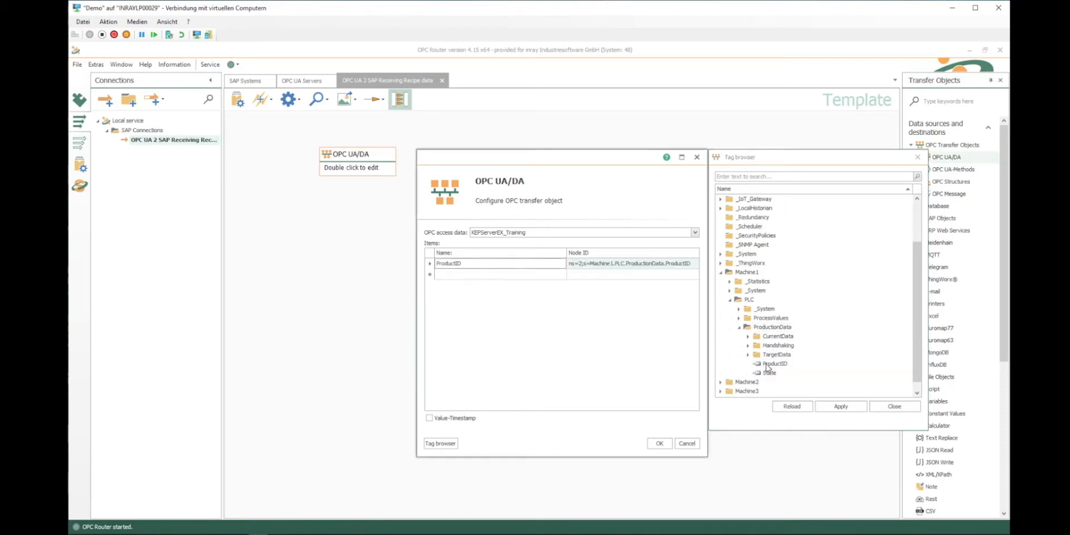
Confirm the OPC UA/DA object, then place an SAP RFC transfer object beside it with SAP-SYS as its SAP access data.
left_click(659, 443)
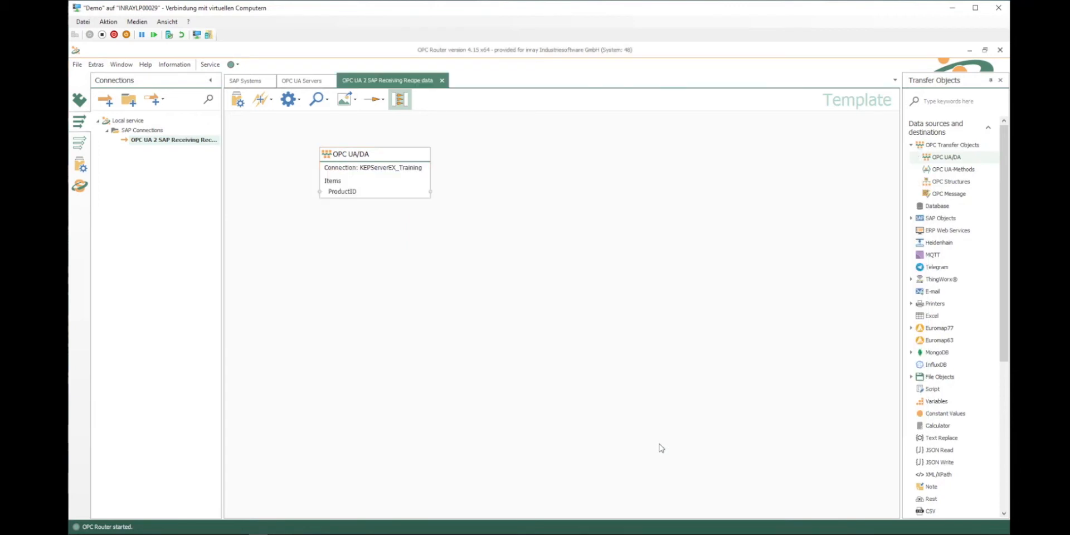
left_click(910, 219)
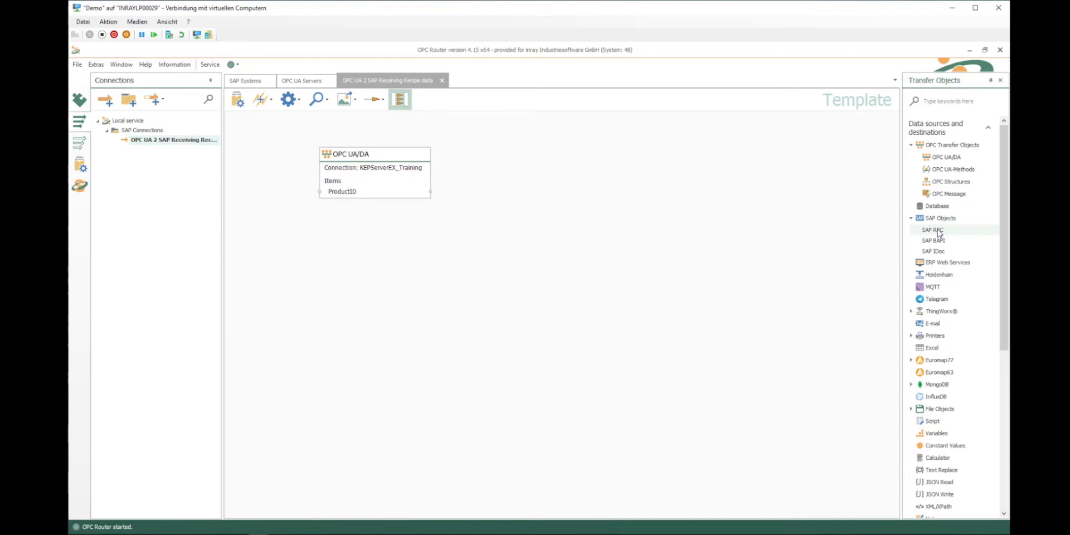
left_click(939, 232)
left_click_drag(937, 229, 540, 152)
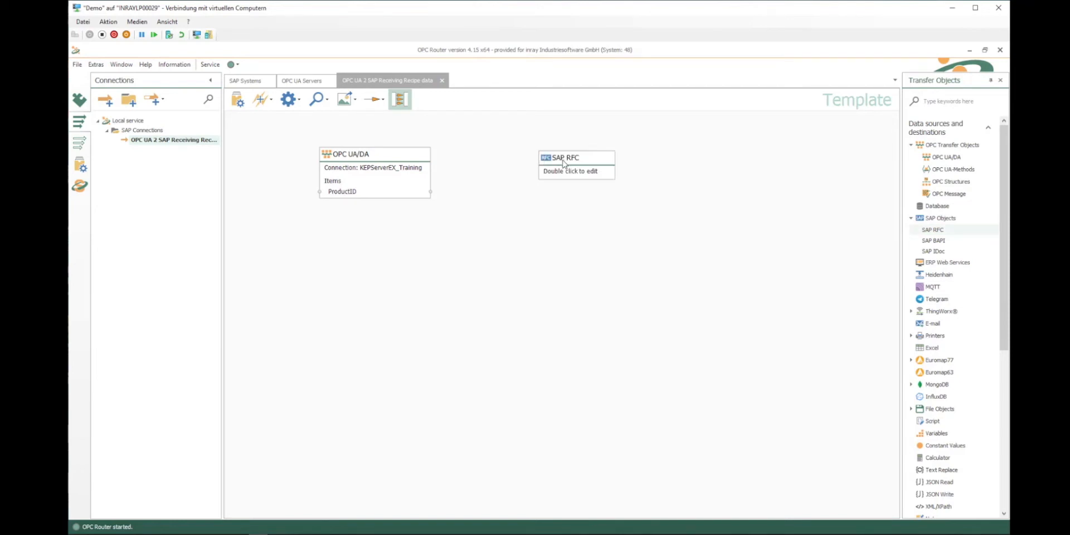
double_click(563, 161)
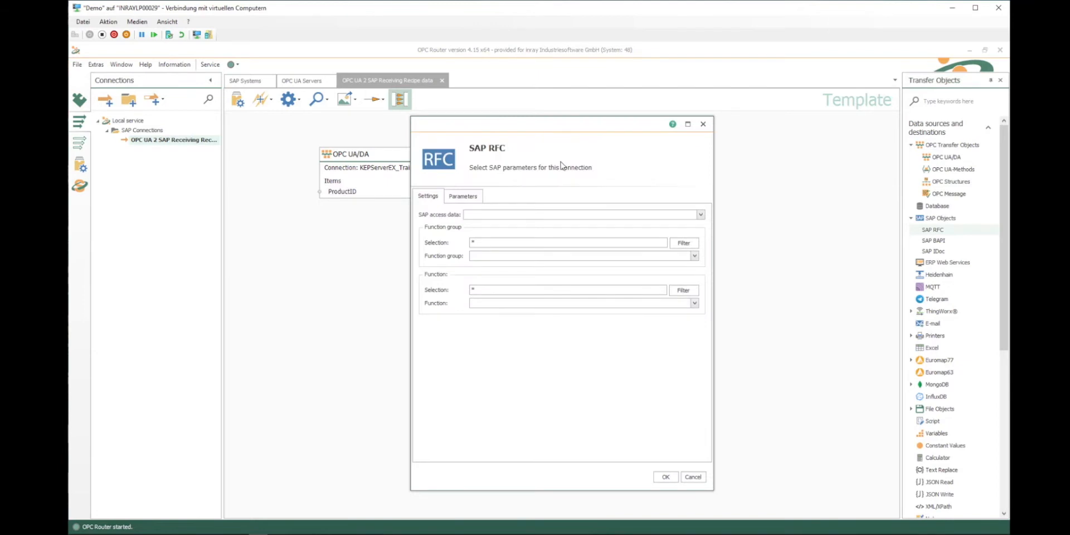
left_click(700, 215)
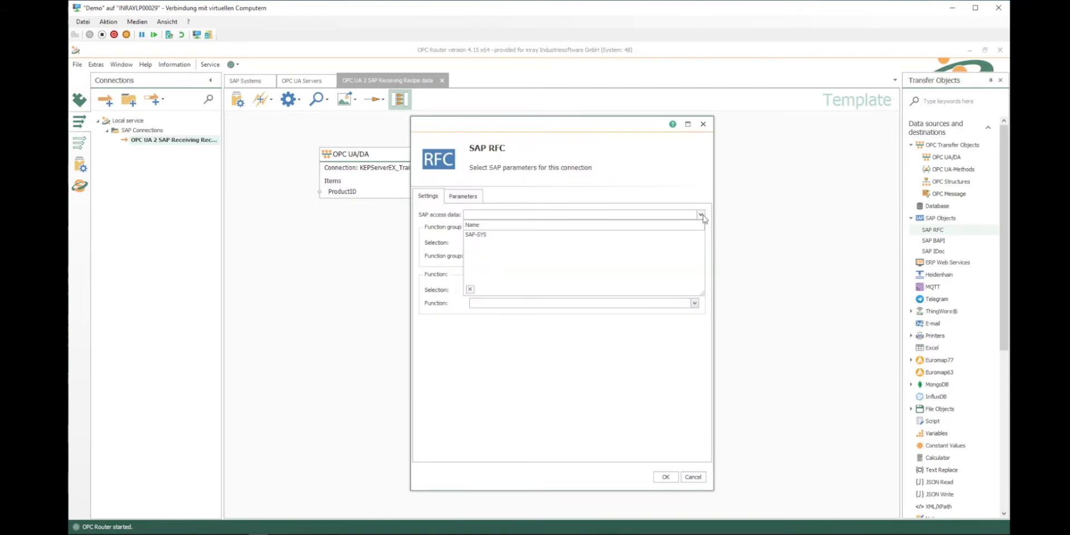
left_click(489, 234)
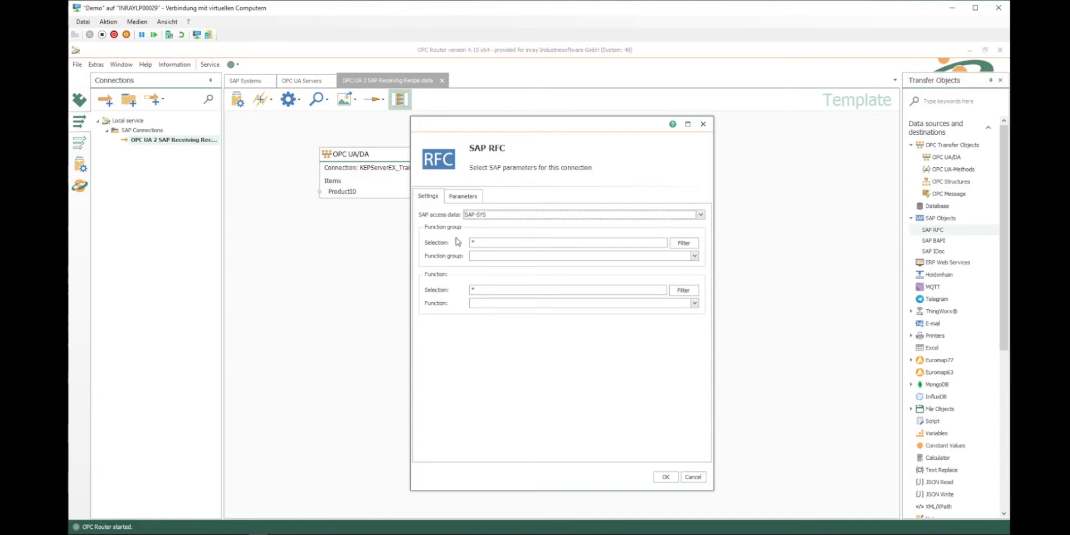
Filter the function groups by ZZ*, choose group ZZ_J40 and select the function Z_GET_RECIPE_FOR_PRODUCT_ID for the SAP RFC object.
left_click(472, 242)
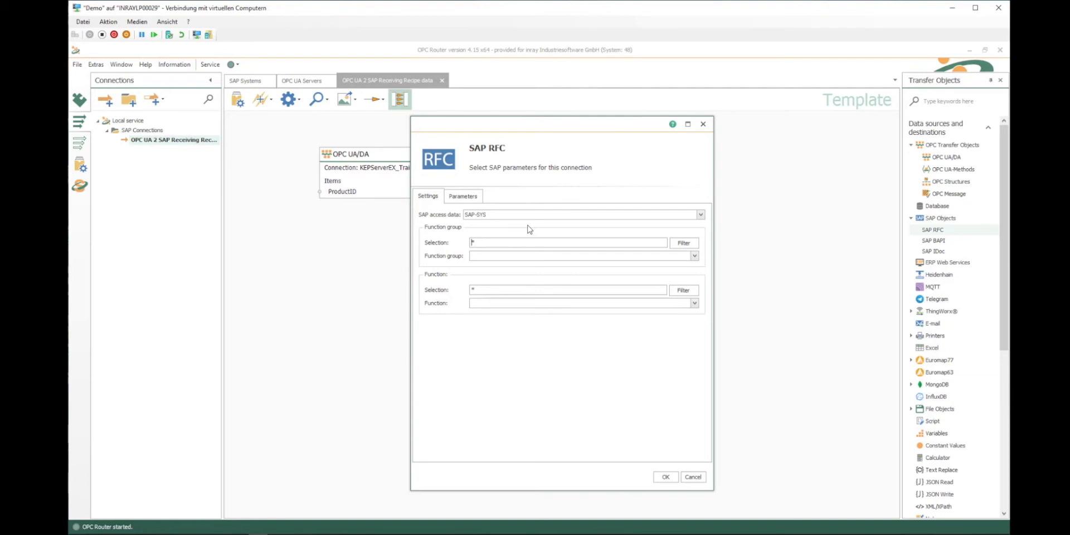
type("ZZ")
left_click(679, 247)
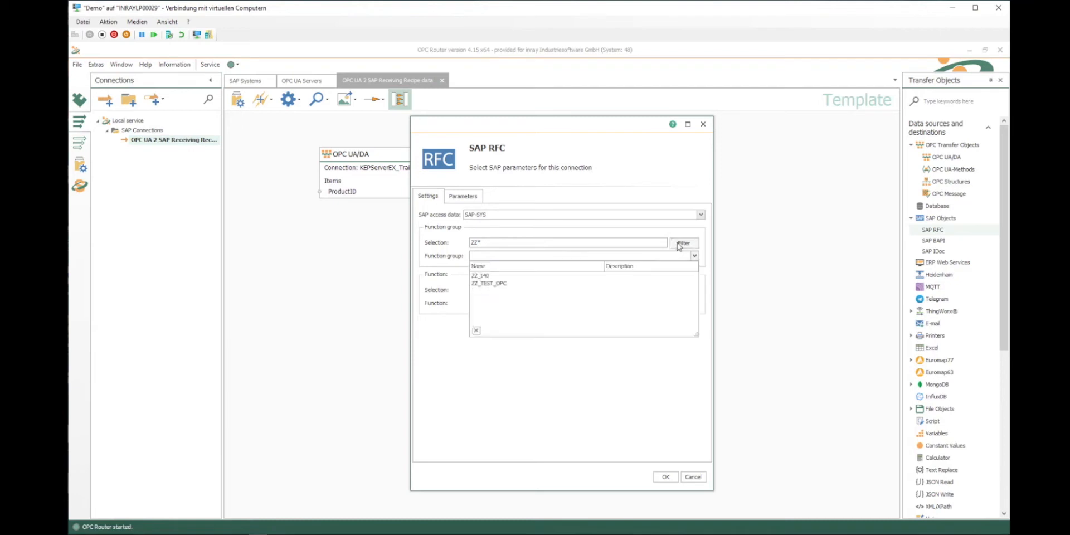
left_click(480, 275)
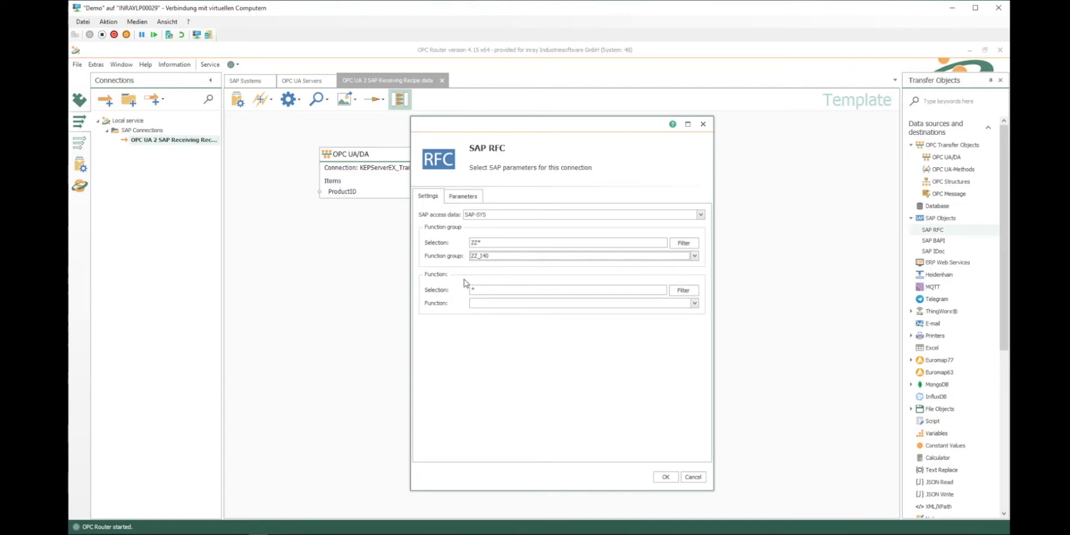
left_click(683, 291)
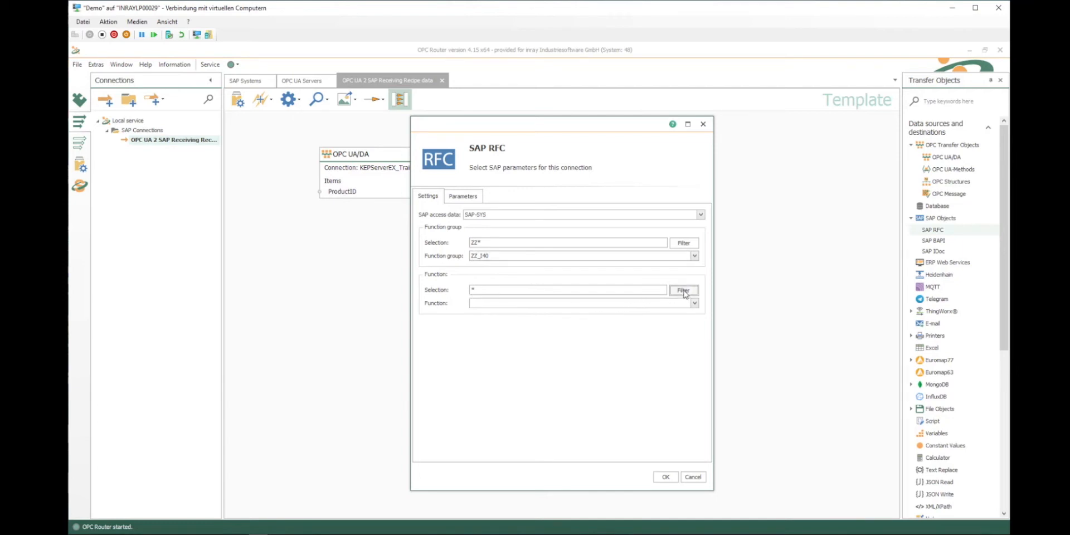
left_click(683, 292)
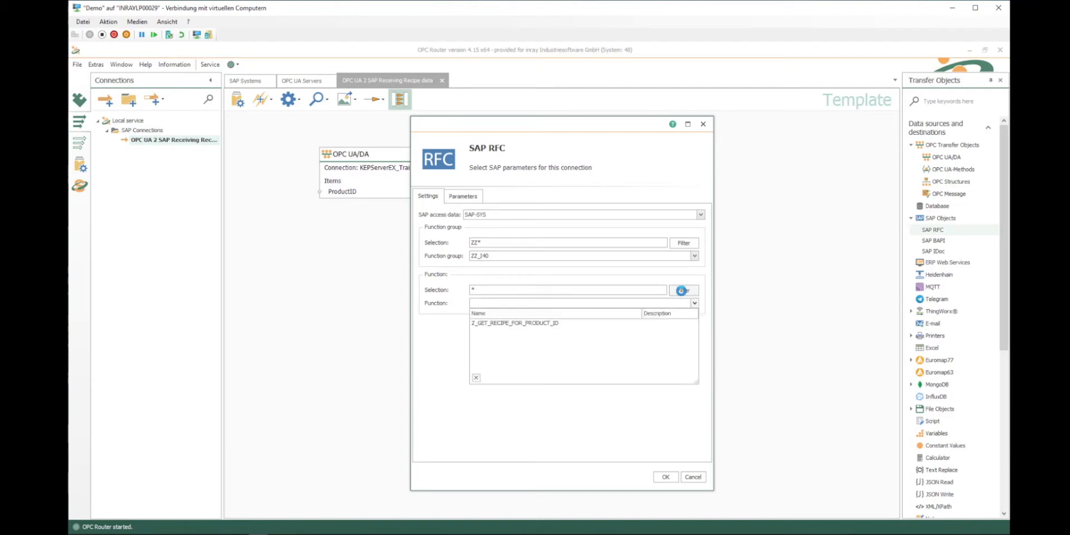
left_click(528, 324)
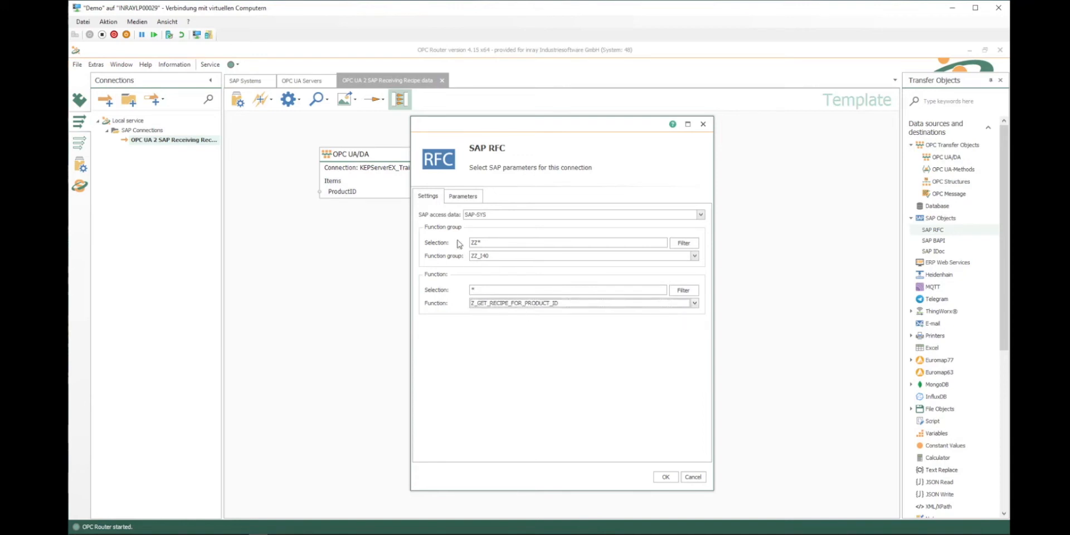
Include import parameter I_PRODUCTID and export parameters RETURN.MESSAGE, E_PARA_COLORNO, E_PARA_ERRORCODE, E_PARA_LENGTH and E_PARA_WIDTH in the SAP RFC object and confirm.
left_click(466, 198)
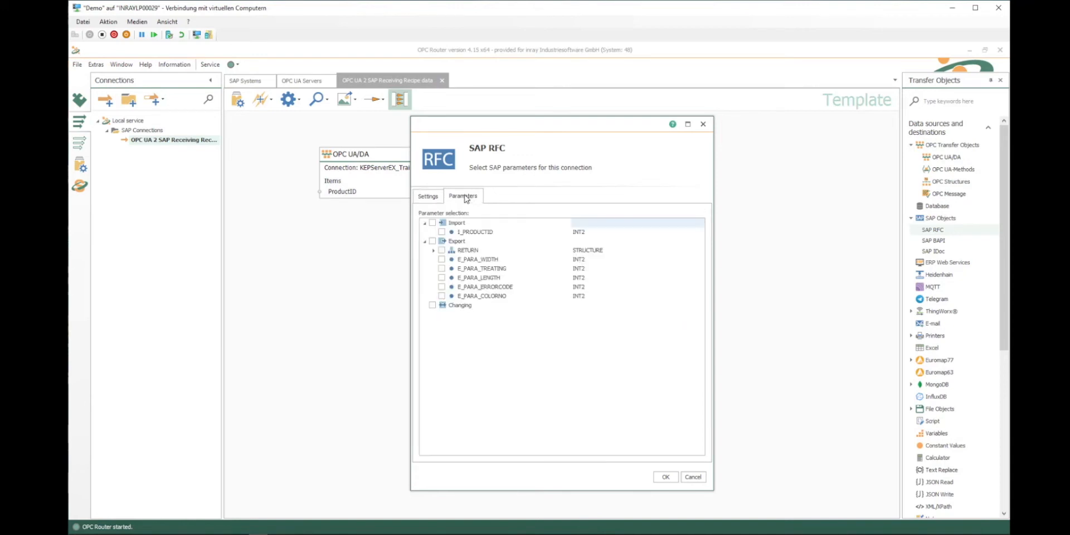
left_click(442, 232)
left_click(434, 250)
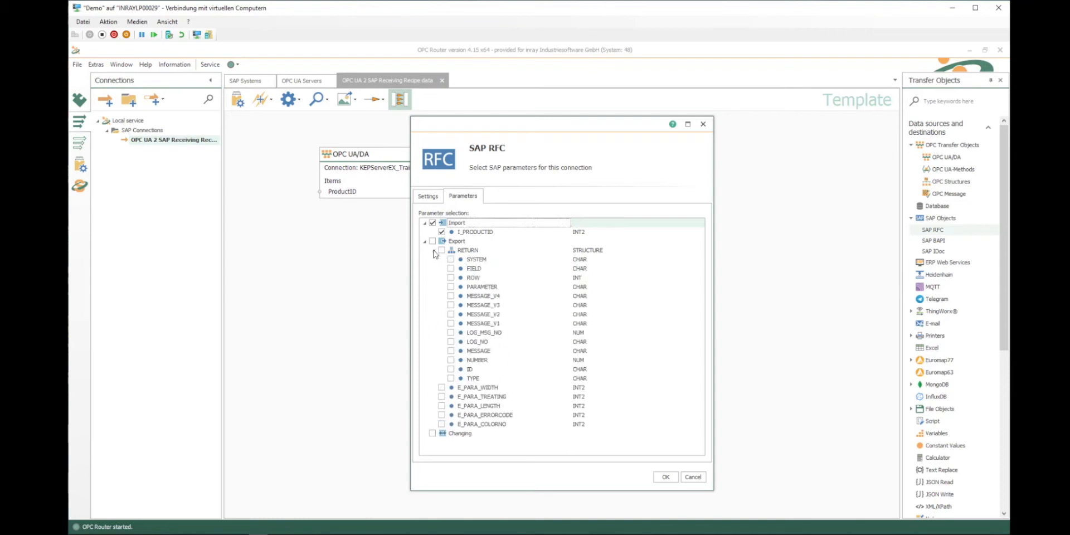
left_click(450, 351)
left_click(441, 416)
left_click(665, 478)
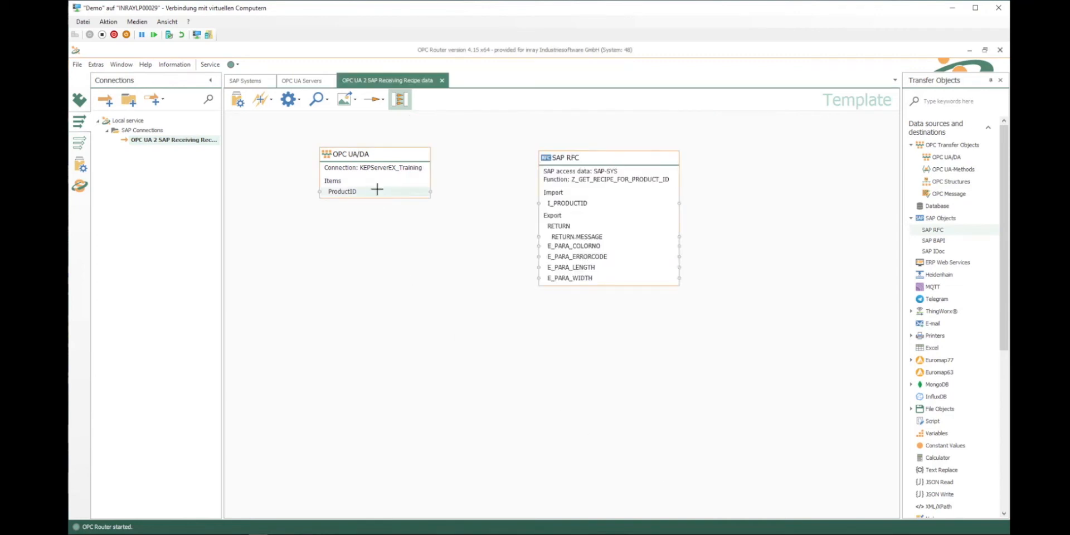
Link ProductID of the OPC UA/DA object to I_PRODUCTID of the SAP RFC object and shift the SAP RFC object slightly upward.
left_click_drag(378, 195, 574, 207)
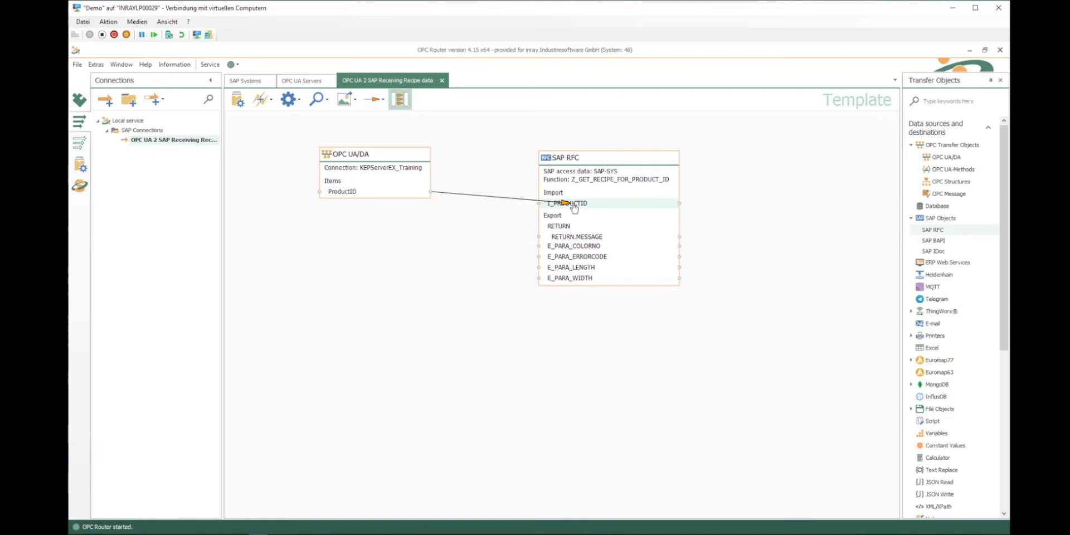
left_click_drag(574, 207, 574, 208)
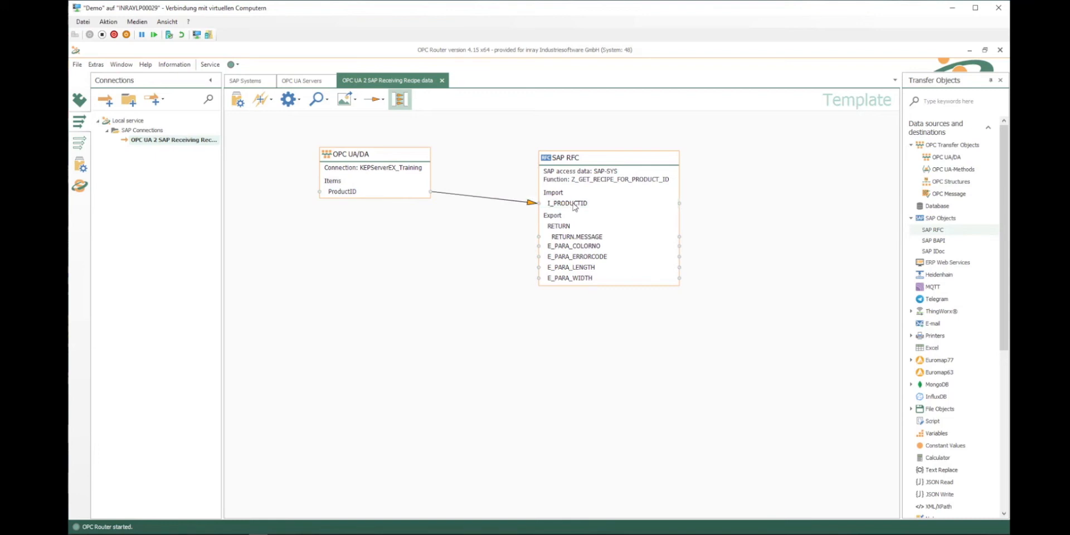
left_click_drag(570, 160, 564, 151)
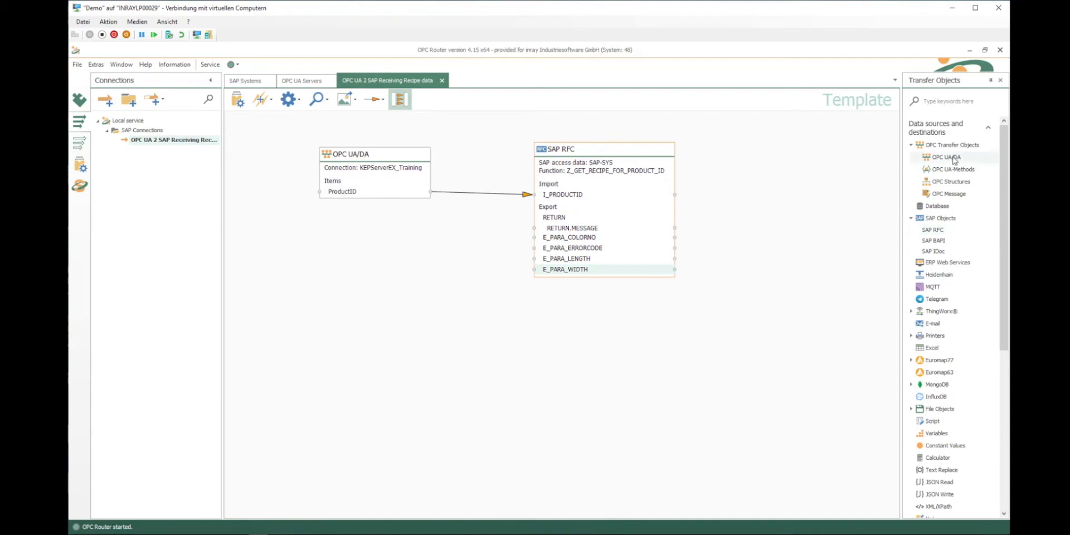
Place a second OPC UA/DA transfer object beyond the SAP RFC object and set its OPC access data to KEPServerEX_Training.
left_click_drag(954, 160, 758, 223)
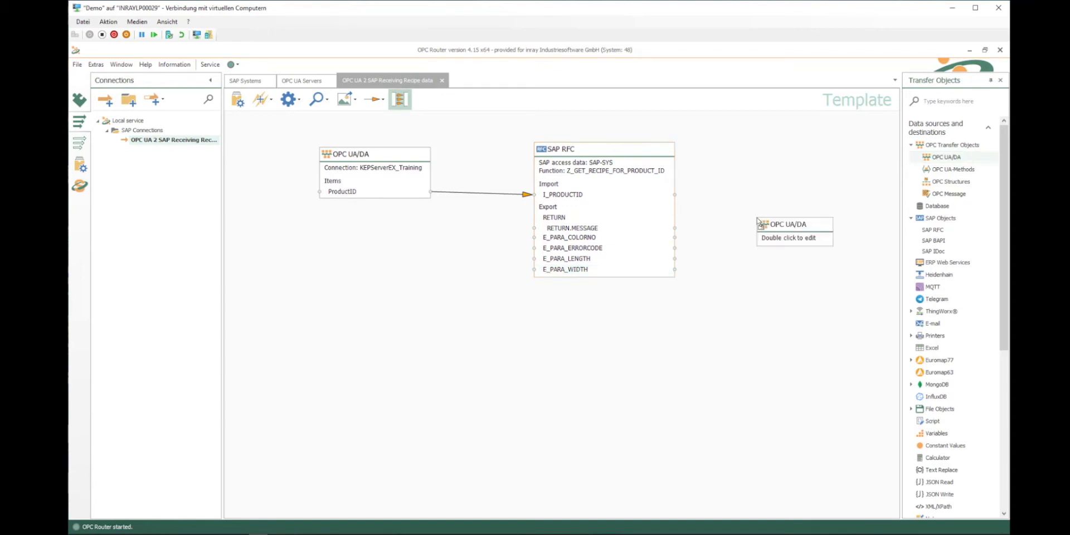
double_click(786, 228)
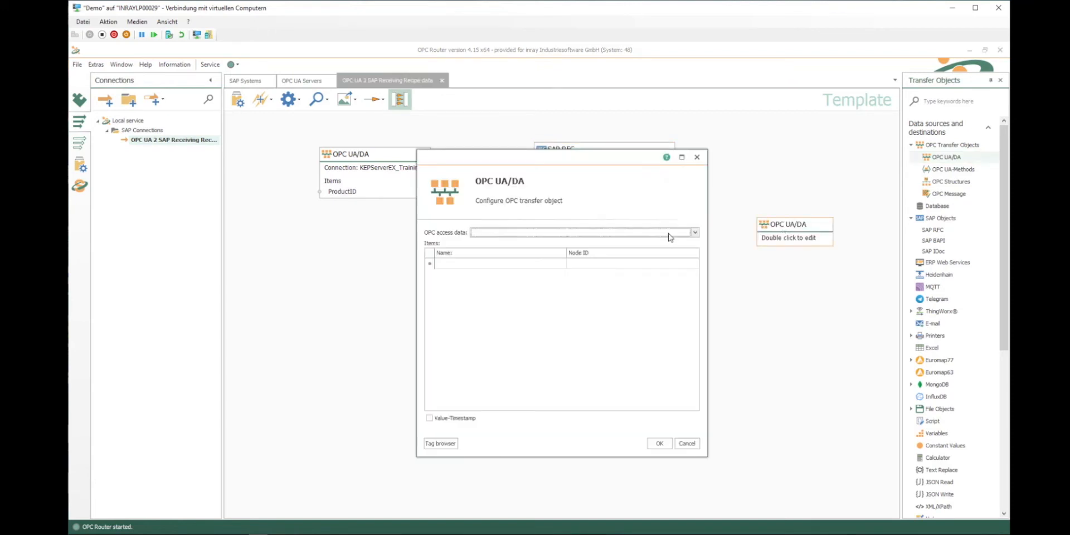
left_click(696, 233)
left_click(563, 252)
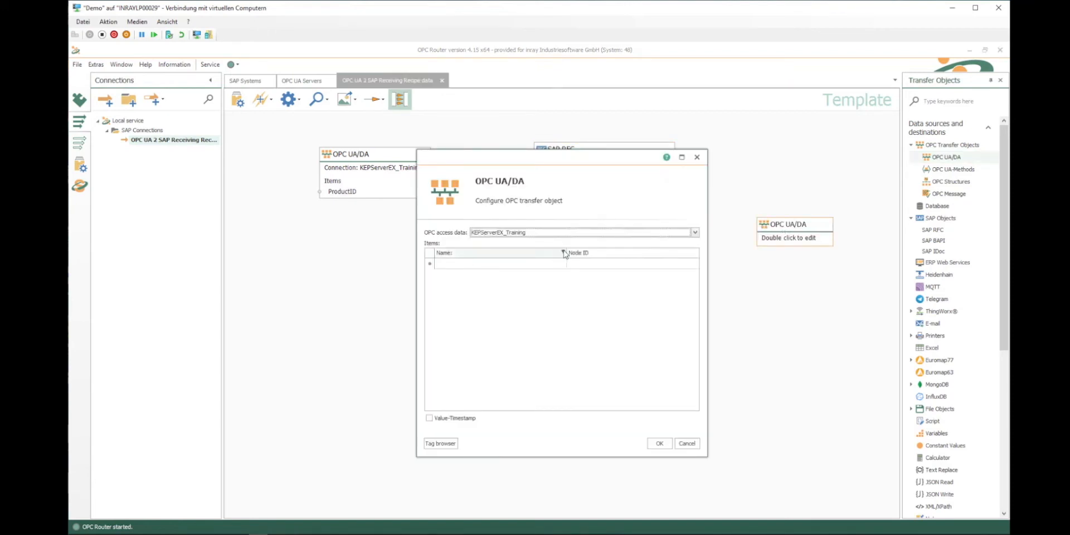
Add the Machine1 TargetData tags TargetWidth, TargetLength, TargetColorNo, SAP_ErrorCode and SAP_ErrorMessage as items of the second OPC UA/DA object and confirm.
left_click(439, 443)
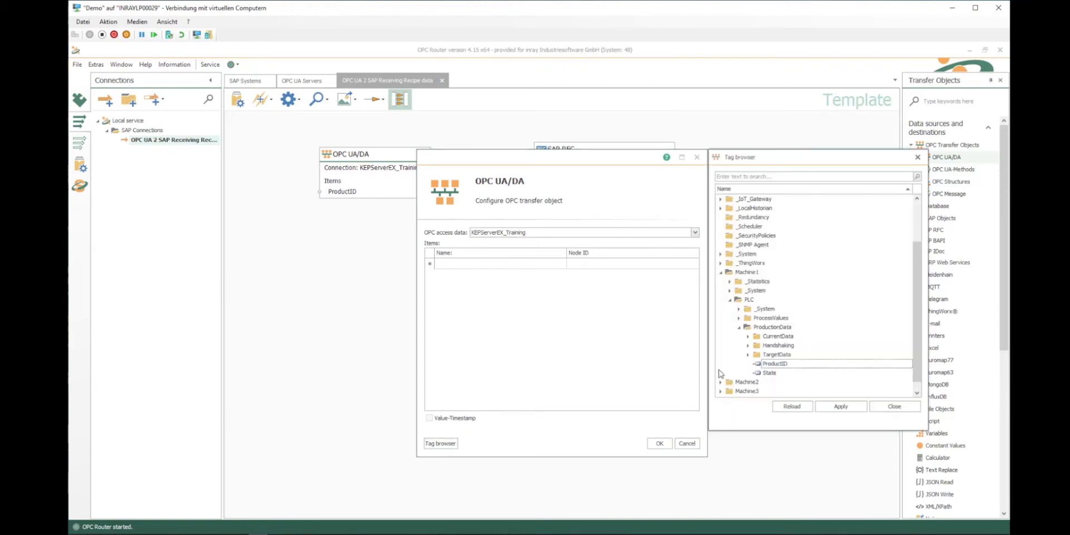
left_click(748, 355)
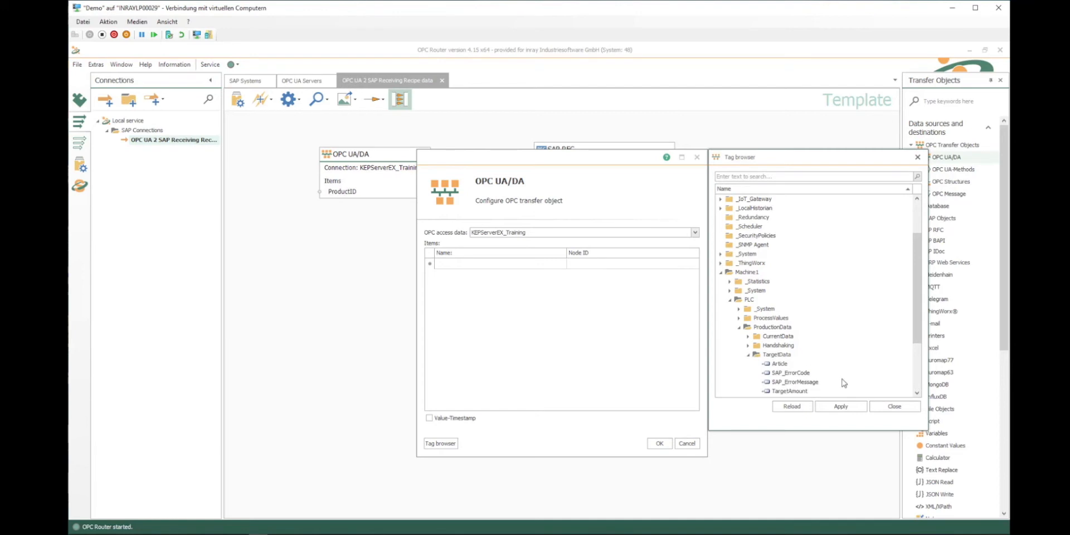
scroll(844, 384, "down", 2)
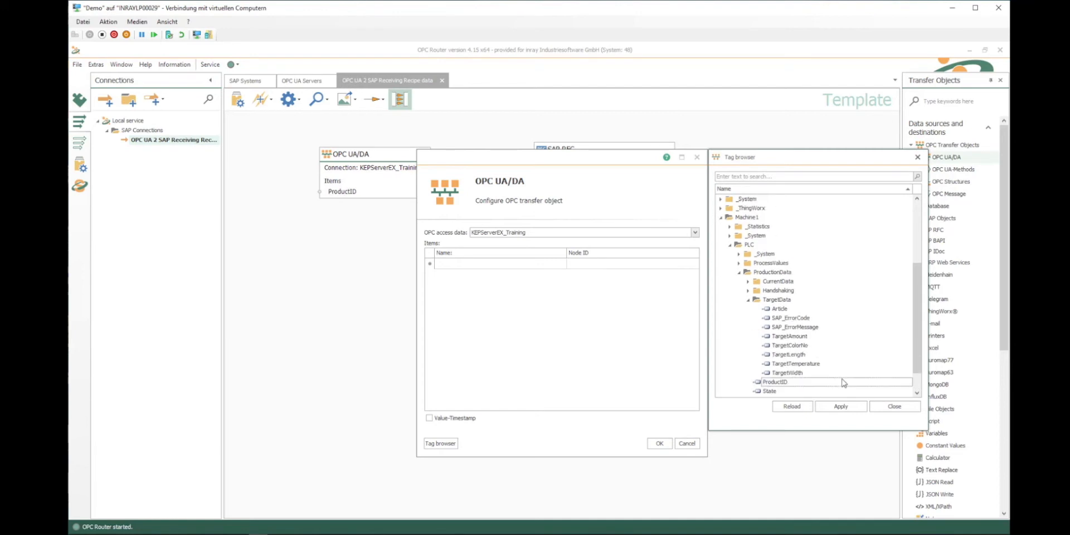
double_click(794, 372)
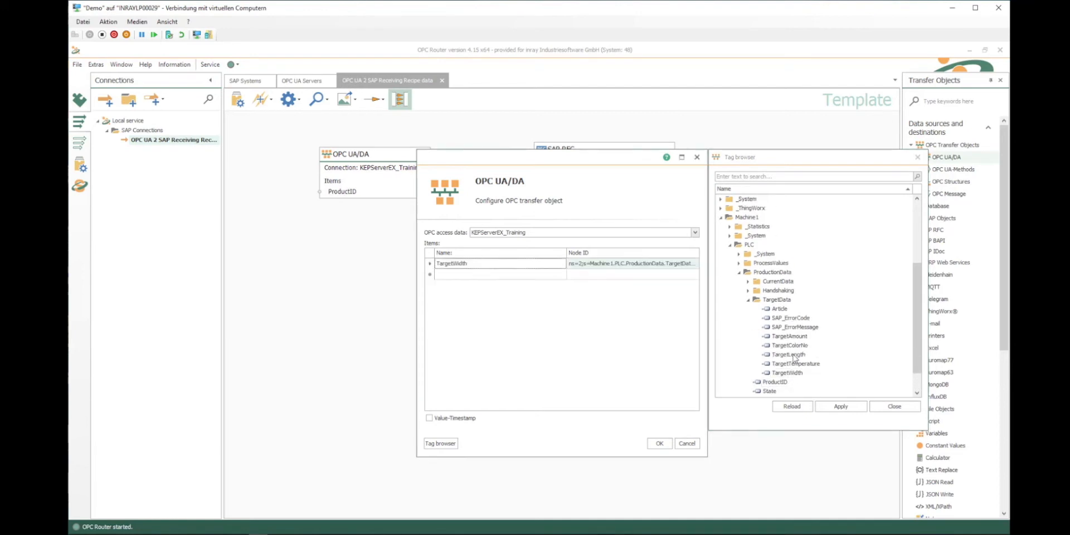
double_click(795, 354)
left_click(796, 347)
double_click(797, 346)
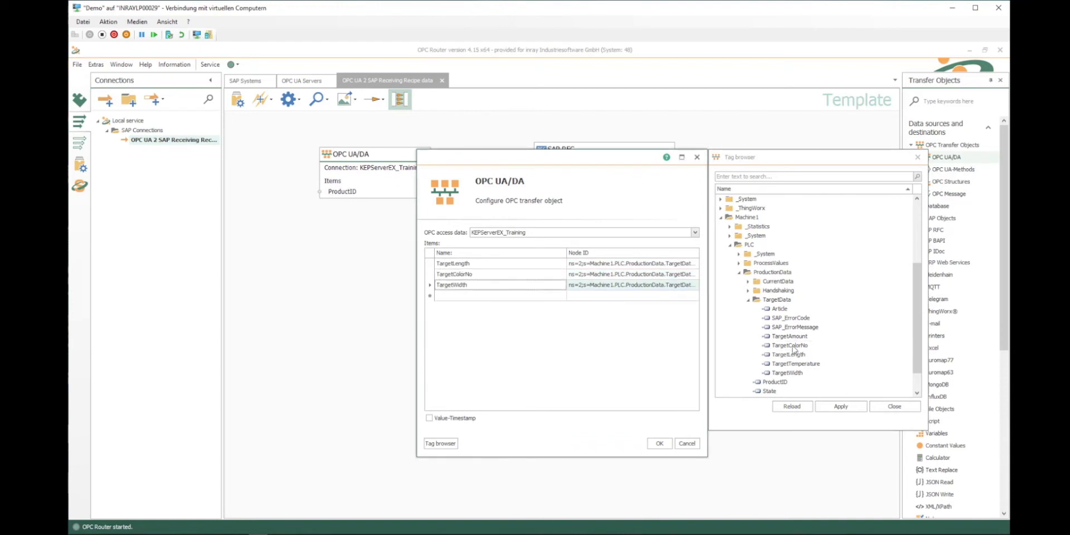
double_click(795, 318)
double_click(795, 327)
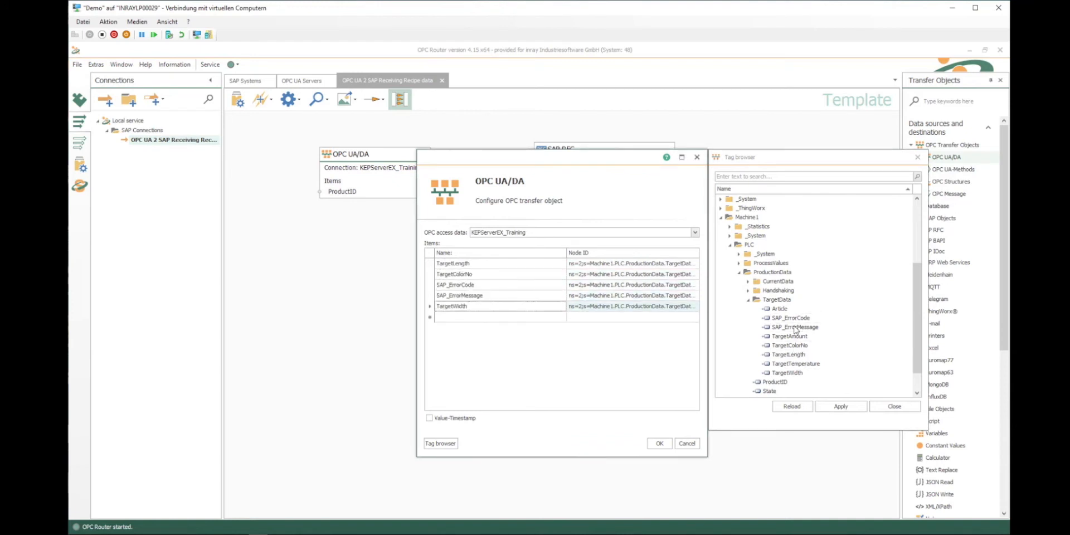
left_click(661, 443)
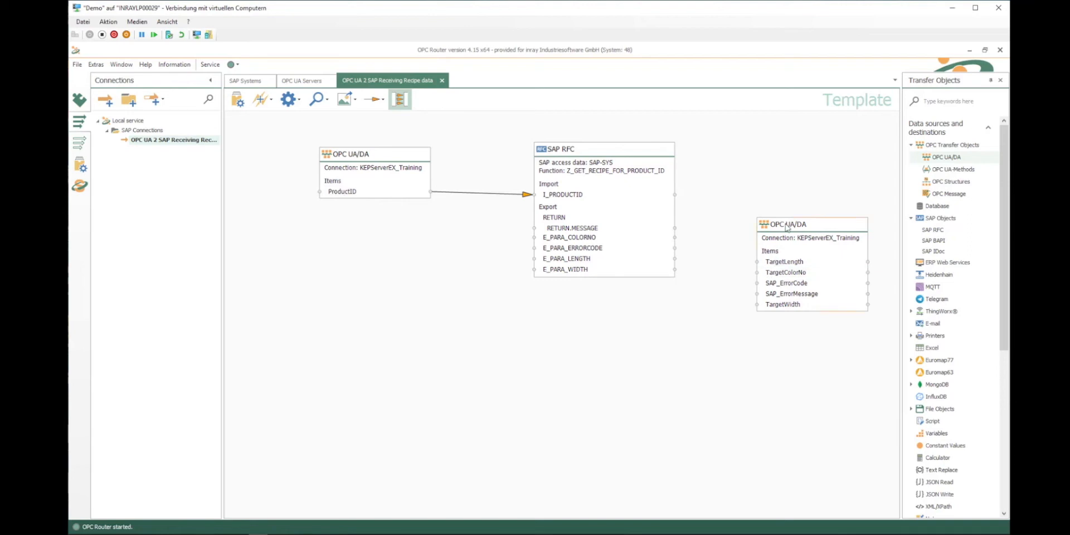
Link RETURN.MESSAGE, E_PARA_COLORNO, E_PARA_ERRORCODE, E_PARA_LENGTH and E_PARA_WIDTH to SAP_ErrorMessage, TargetColorNo, SAP_ErrorCode, TargetLength and TargetWidth of the second OPC UA/DA object.
left_click_drag(787, 225, 778, 193)
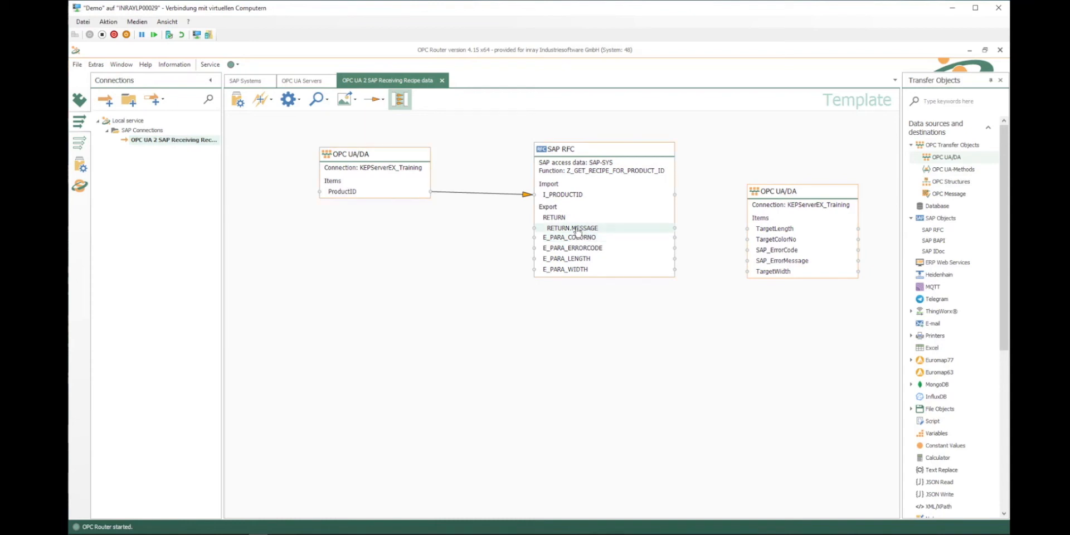
left_click_drag(576, 232, 786, 264)
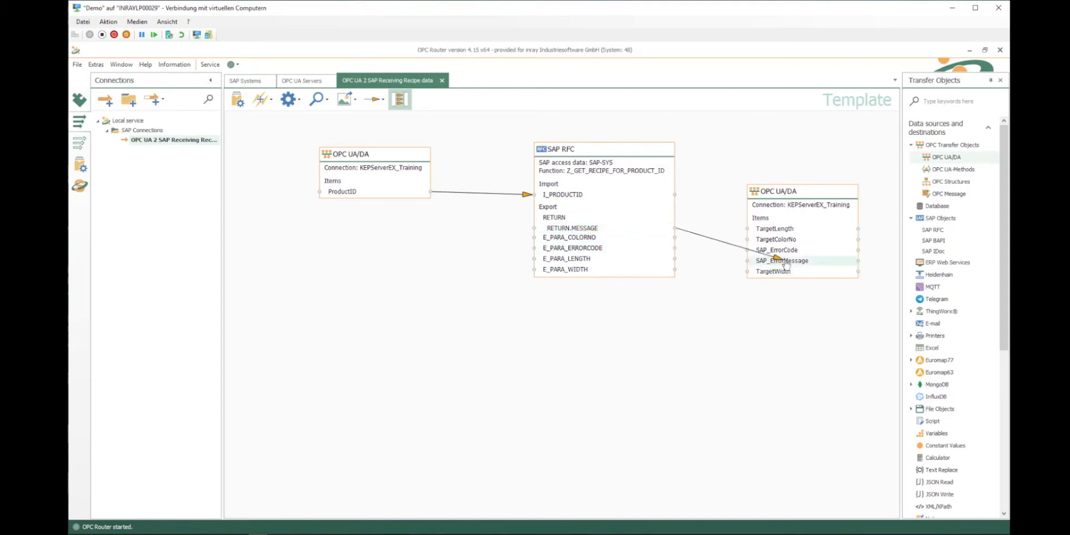
left_click_drag(786, 264, 786, 261)
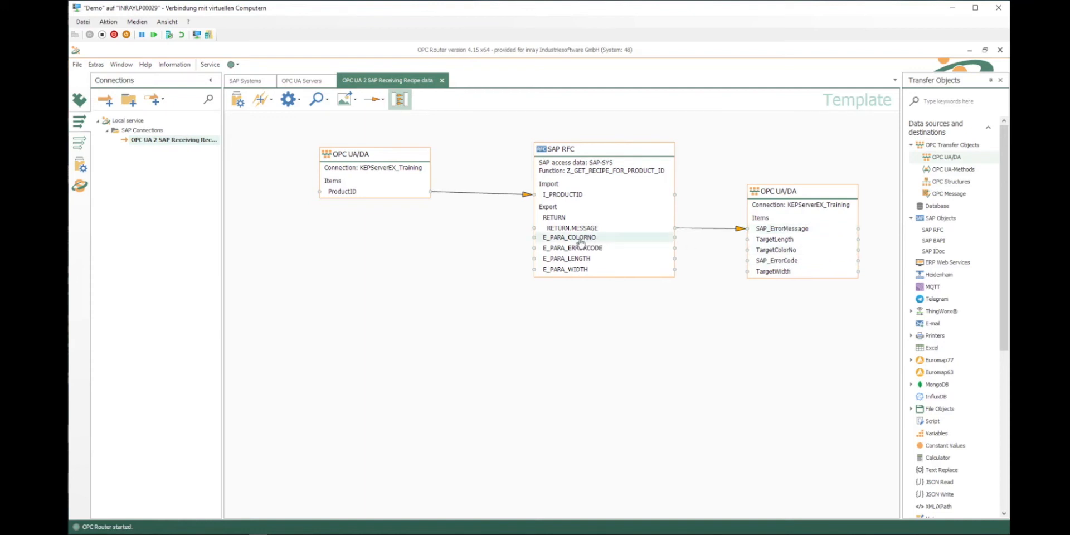
left_click_drag(580, 241, 771, 252)
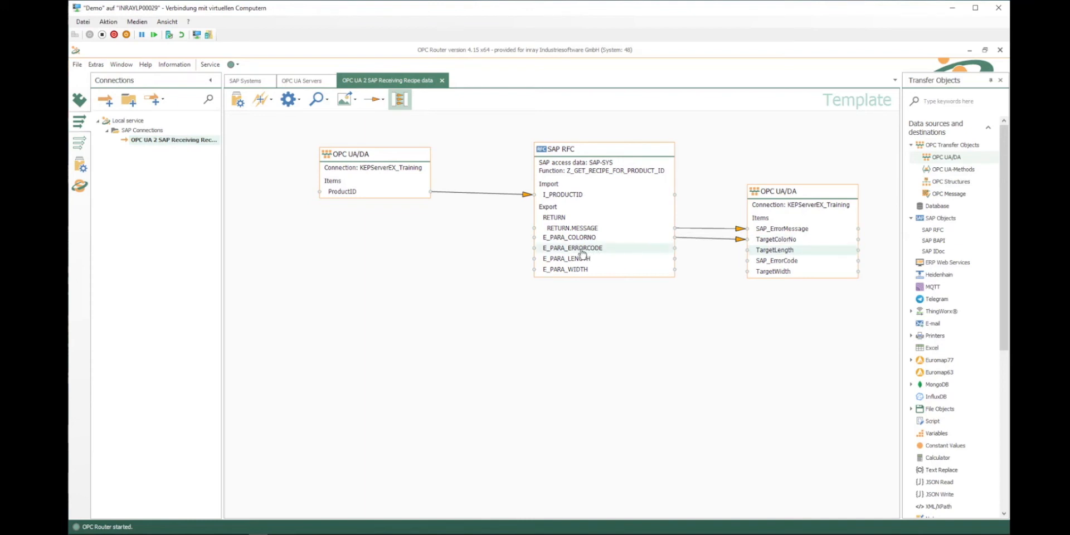
left_click_drag(676, 248, 776, 263)
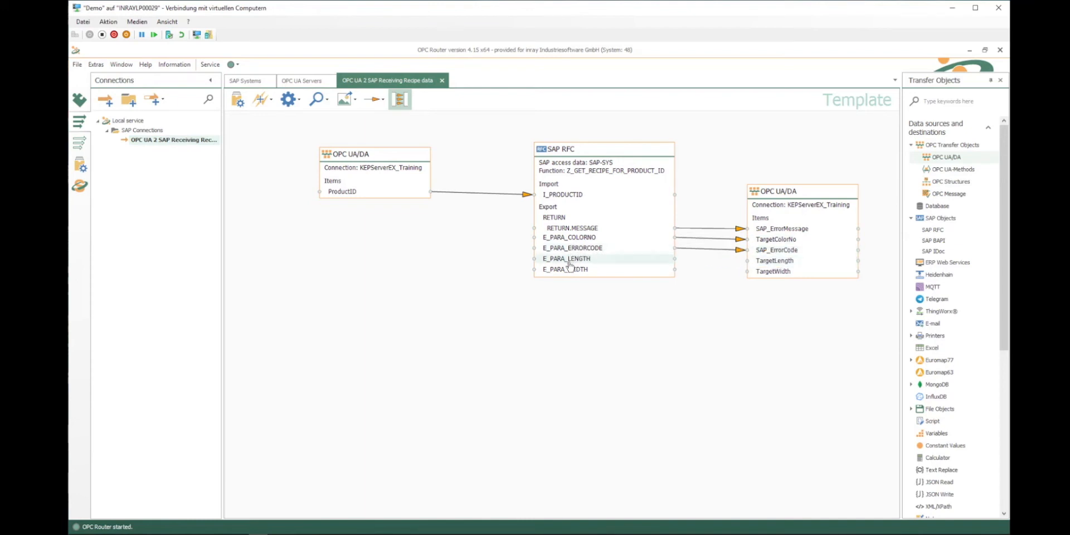
left_click_drag(568, 263, 764, 261)
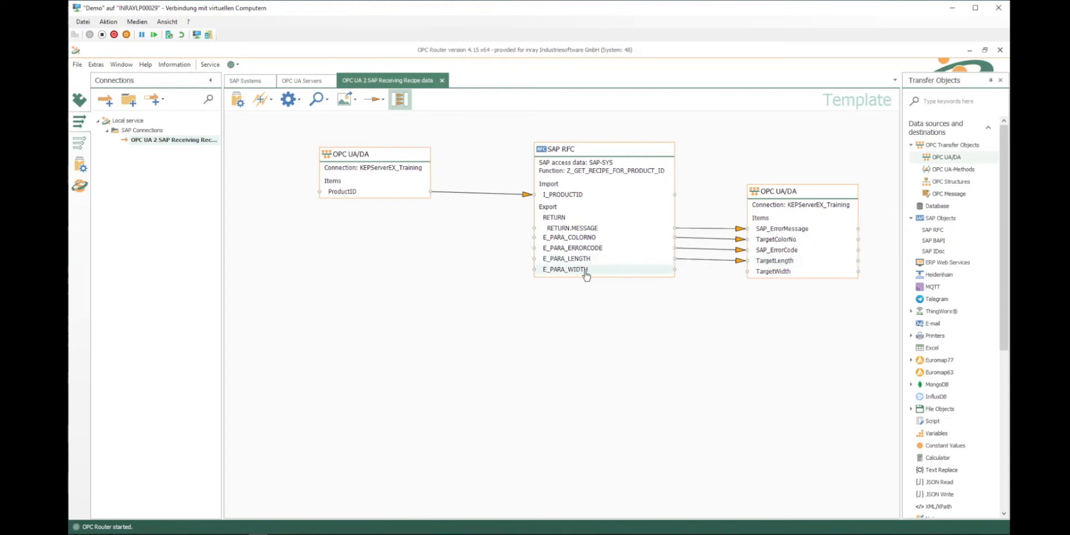
left_click_drag(585, 276, 762, 272)
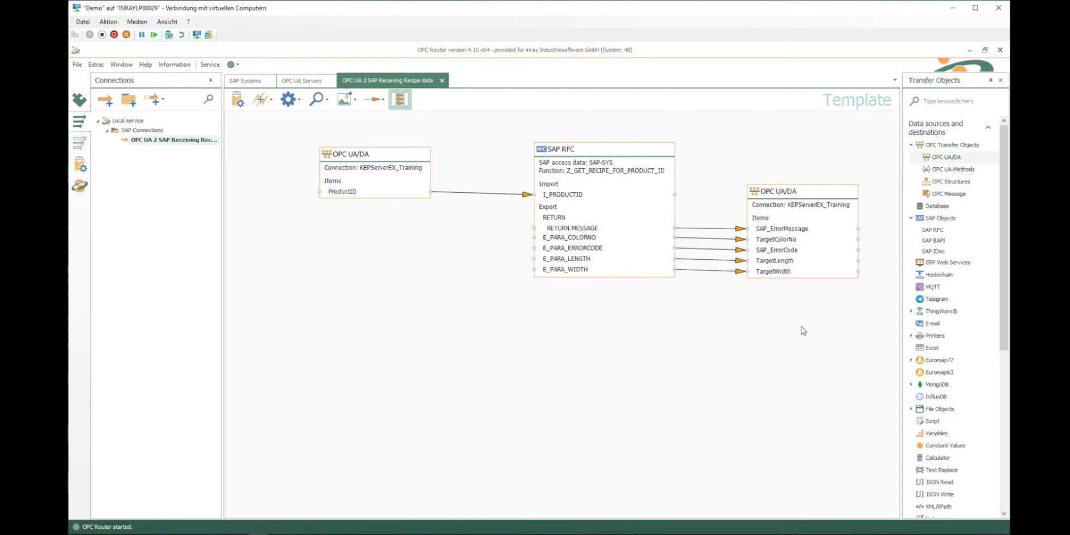
Place an OPC Message trigger below the first OPC UA/DA object and set its access data to KEPServerEX_Training.
left_click_drag(1003, 296, 1003, 432)
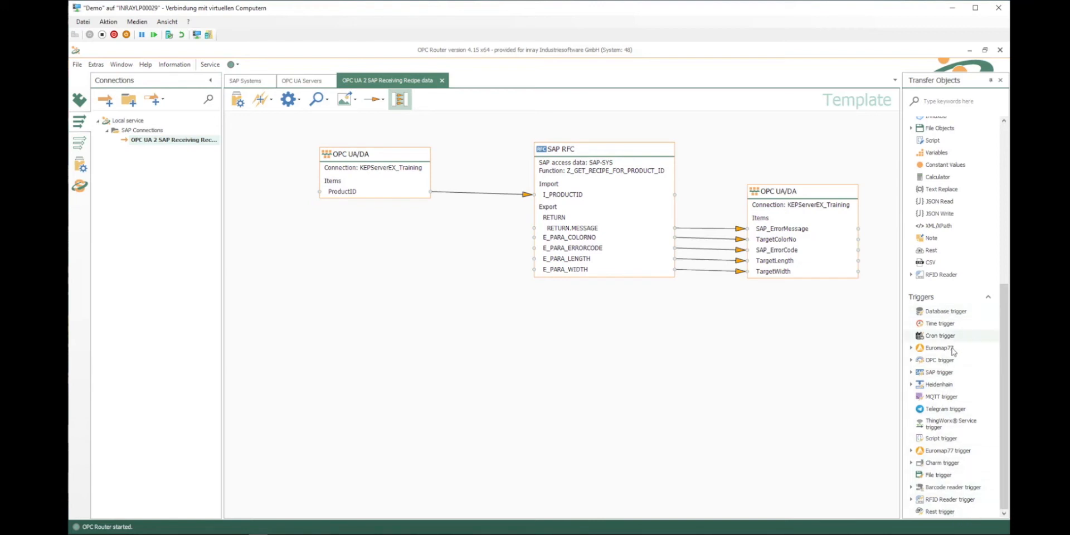
left_click(912, 362)
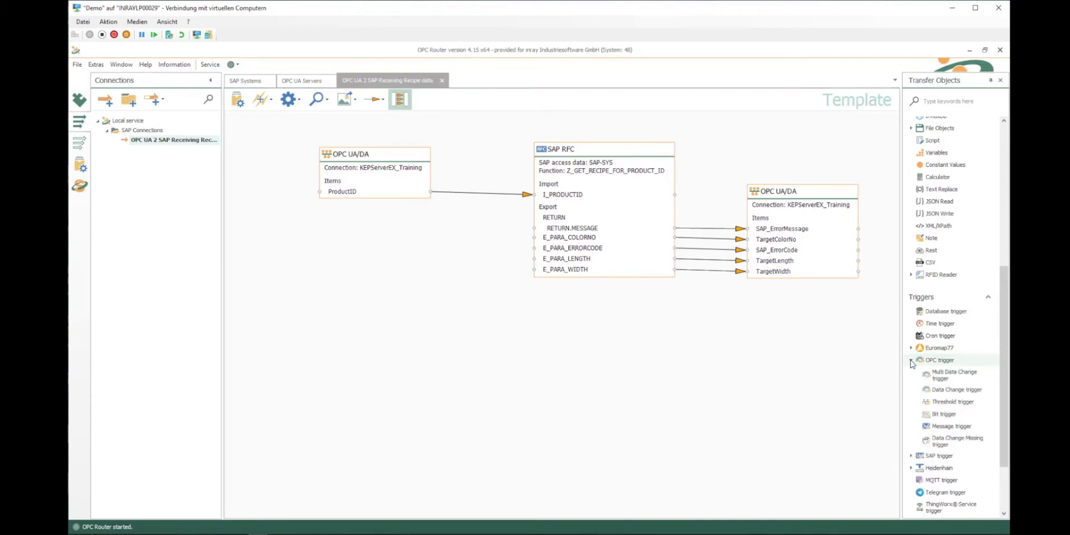
left_click_drag(949, 426, 289, 285)
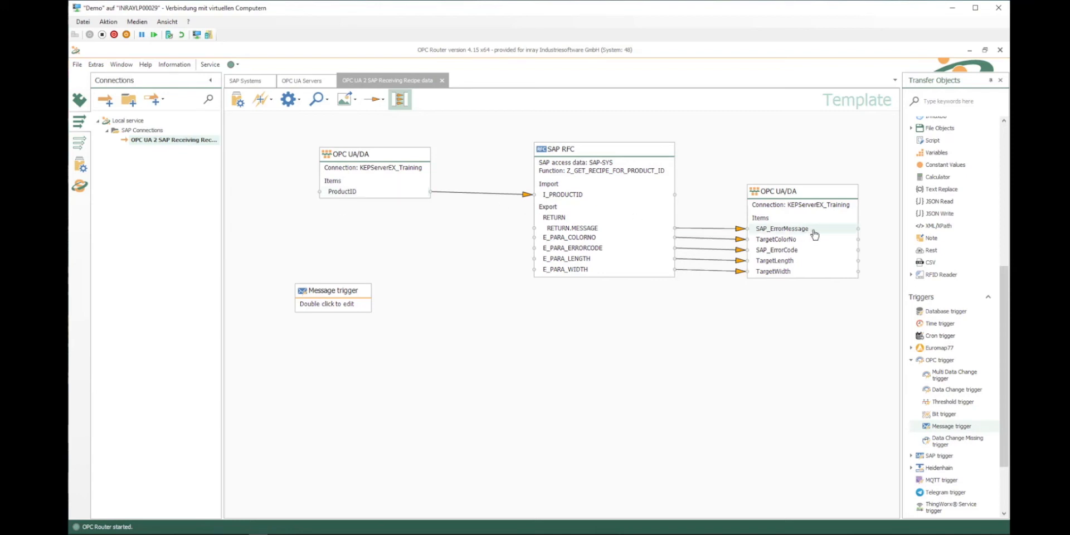
left_click(322, 296)
double_click(322, 296)
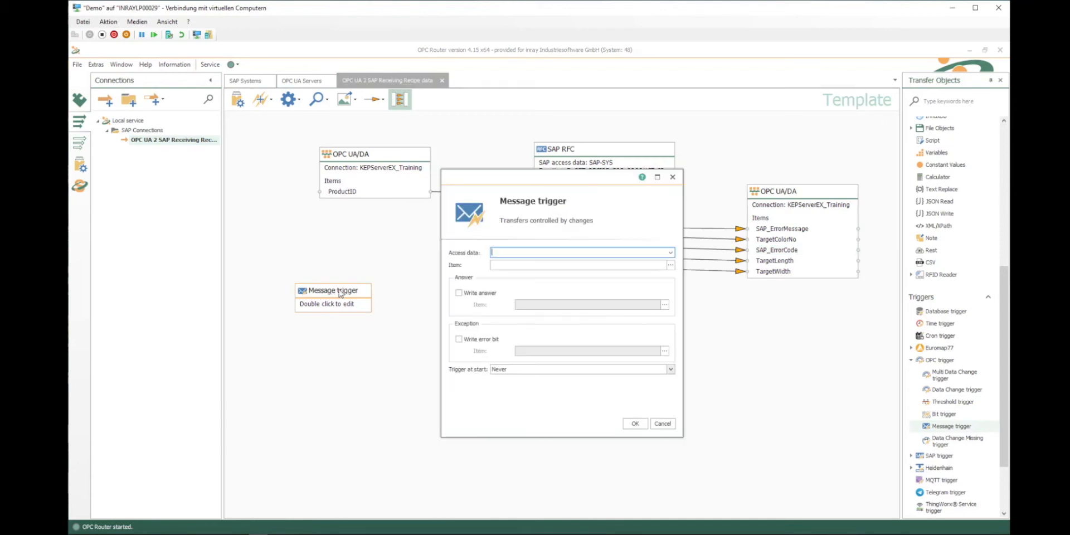
left_click(669, 253)
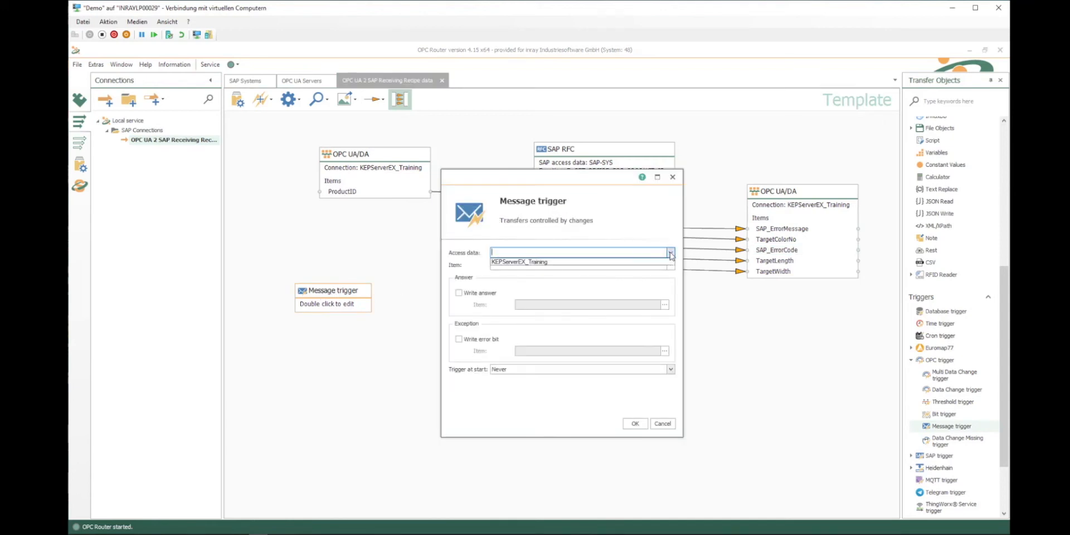
left_click(518, 262)
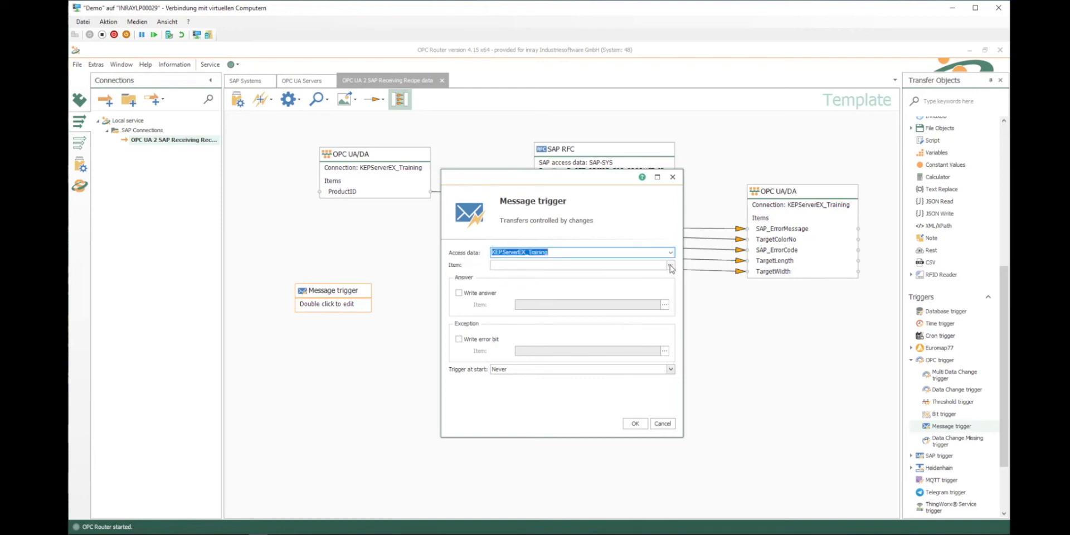
Assign the MessageTrigger tag from Machine1's Handshaking > Messagehandshaking folder as the Message trigger's item.
left_click(670, 265)
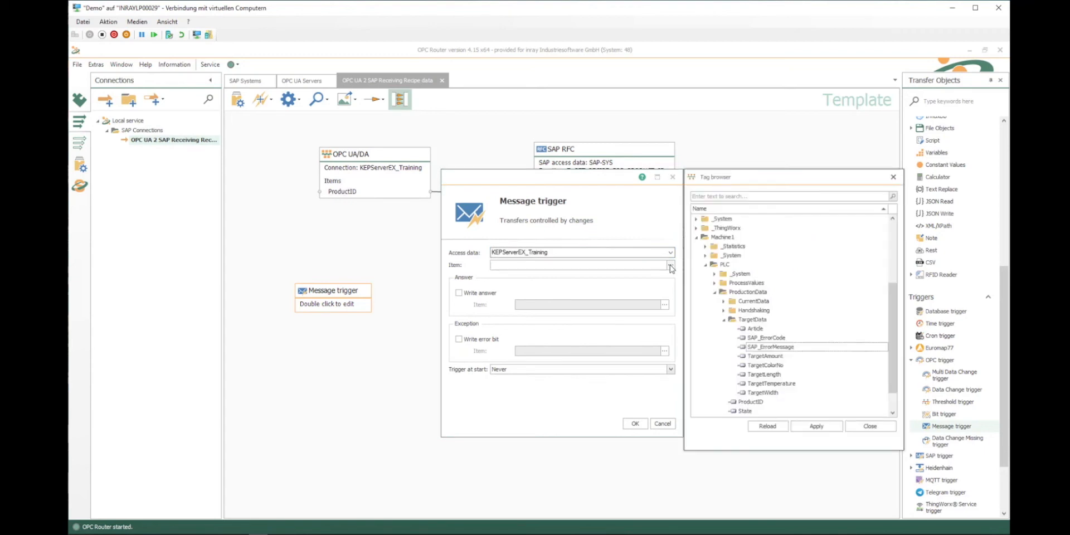
left_click(723, 311)
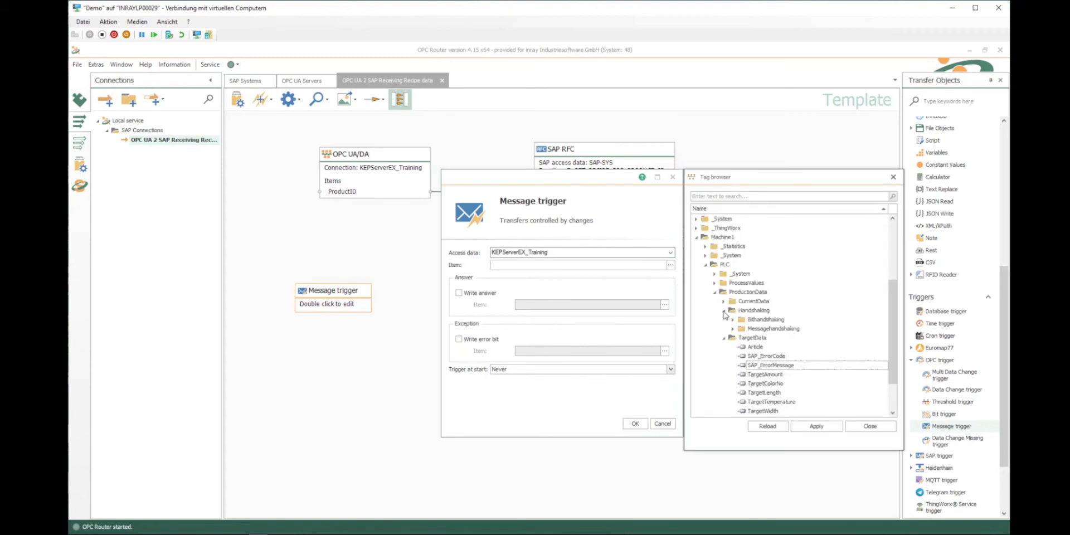
left_click(733, 329)
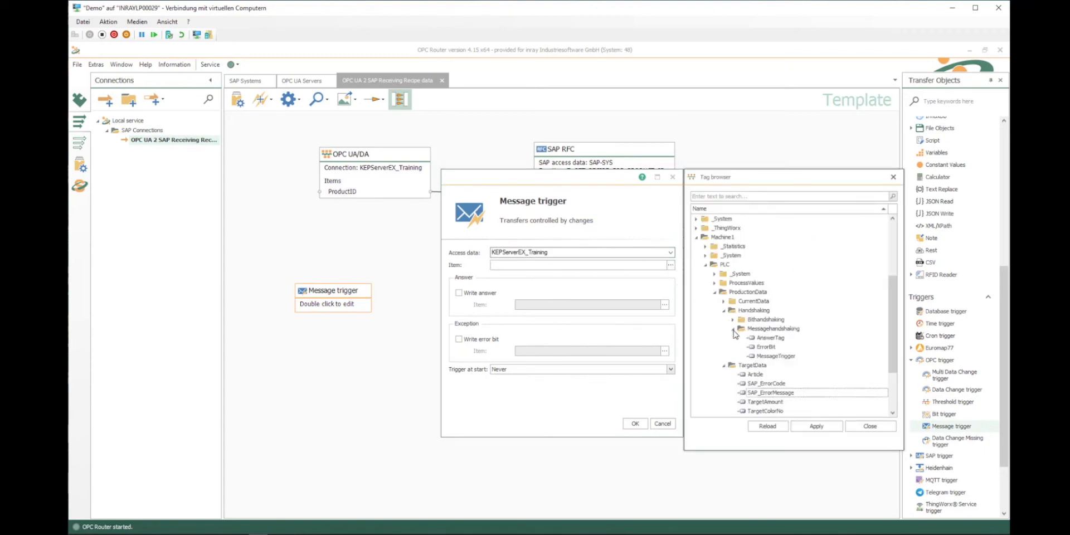
double_click(777, 356)
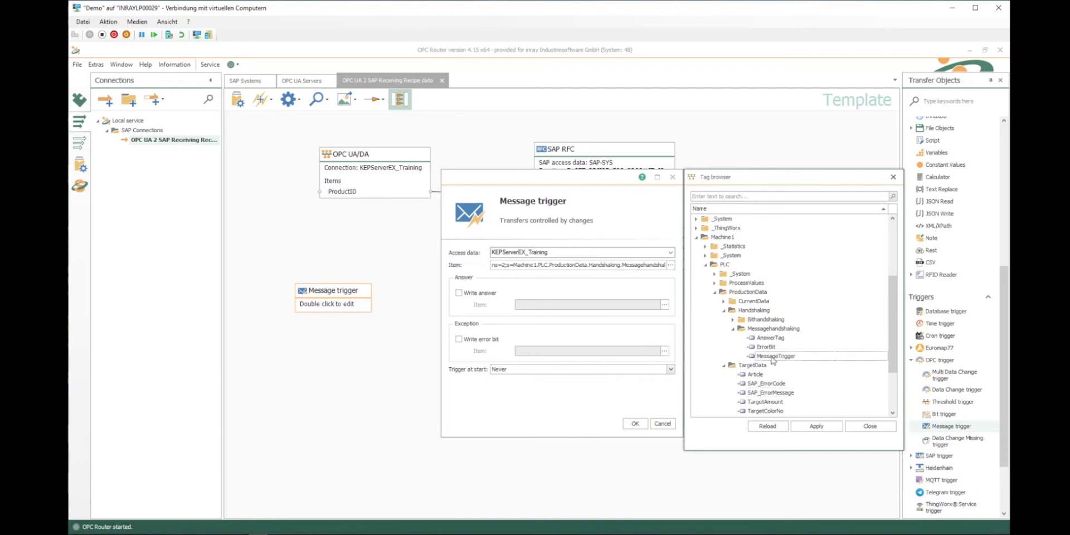
Enable writing an answer in the Message trigger and assign the Messagehandshaking AnswerTag as its item.
left_click(458, 293)
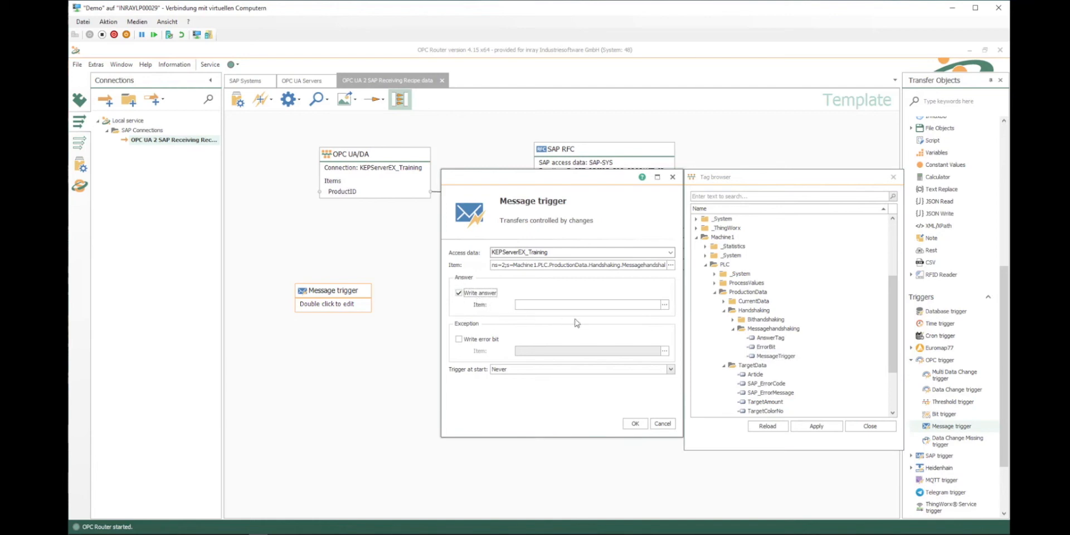
left_click(665, 304)
left_click(665, 305)
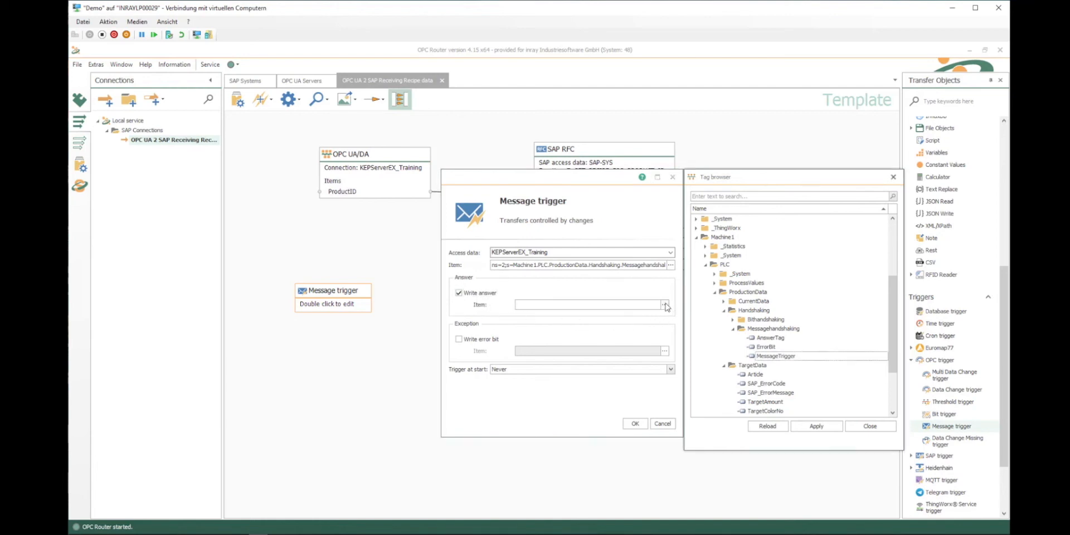
double_click(764, 339)
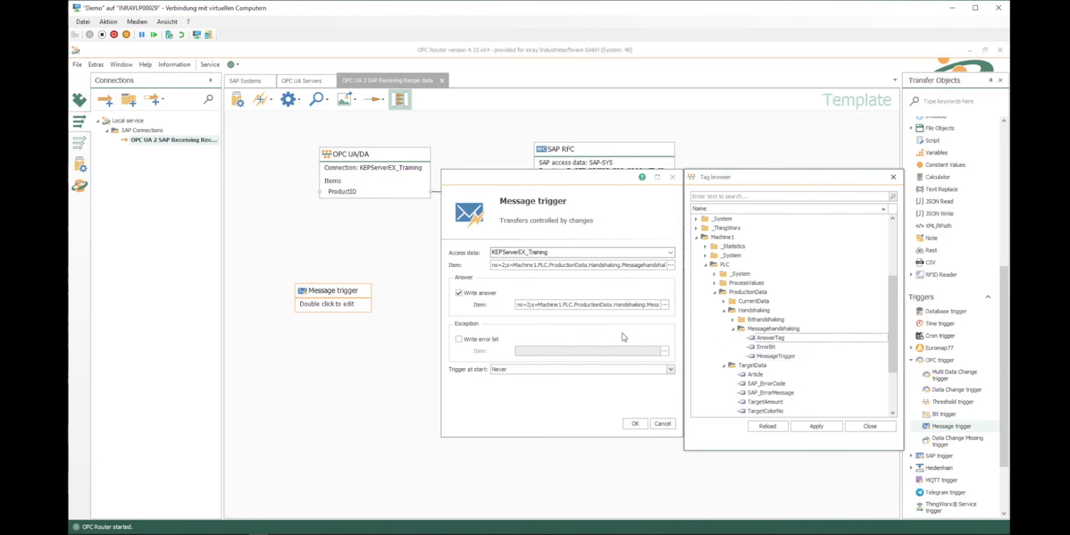
Enable writing the error bit in the Message trigger and assign the Messagehandshaking ErrorBit tag as its item.
left_click(459, 340)
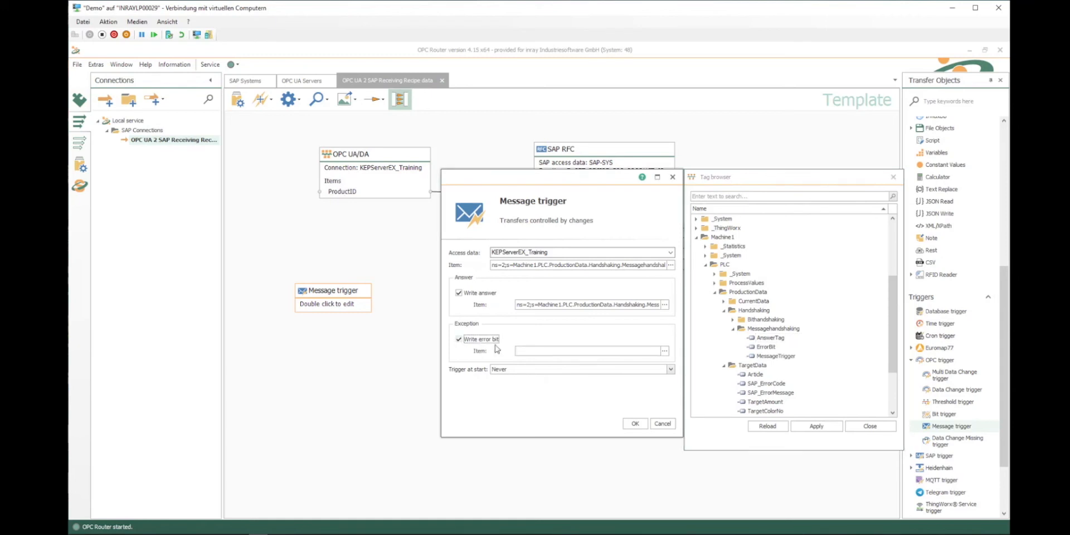
left_click(663, 352)
left_click(664, 350)
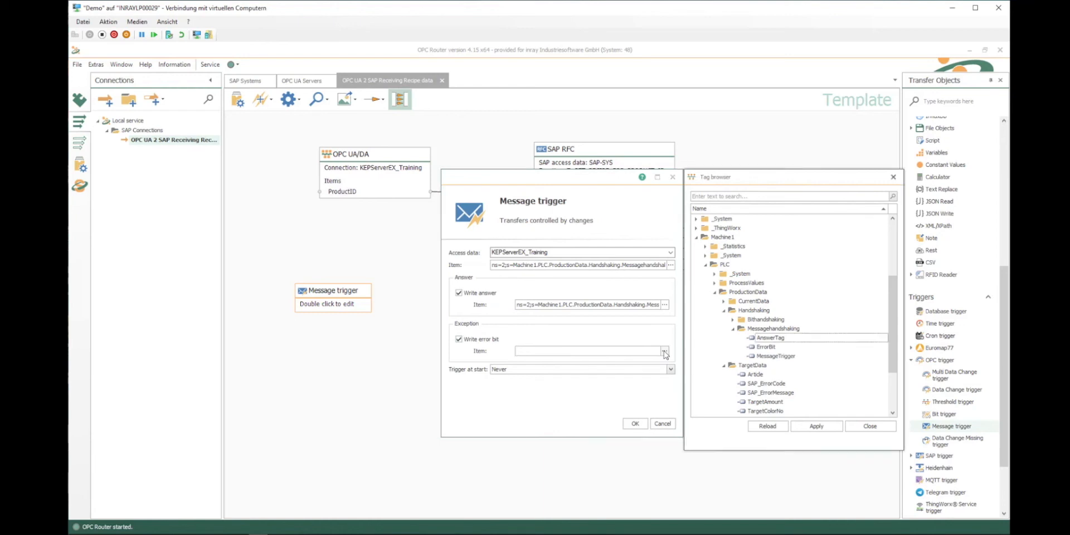
left_click(765, 347)
double_click(765, 348)
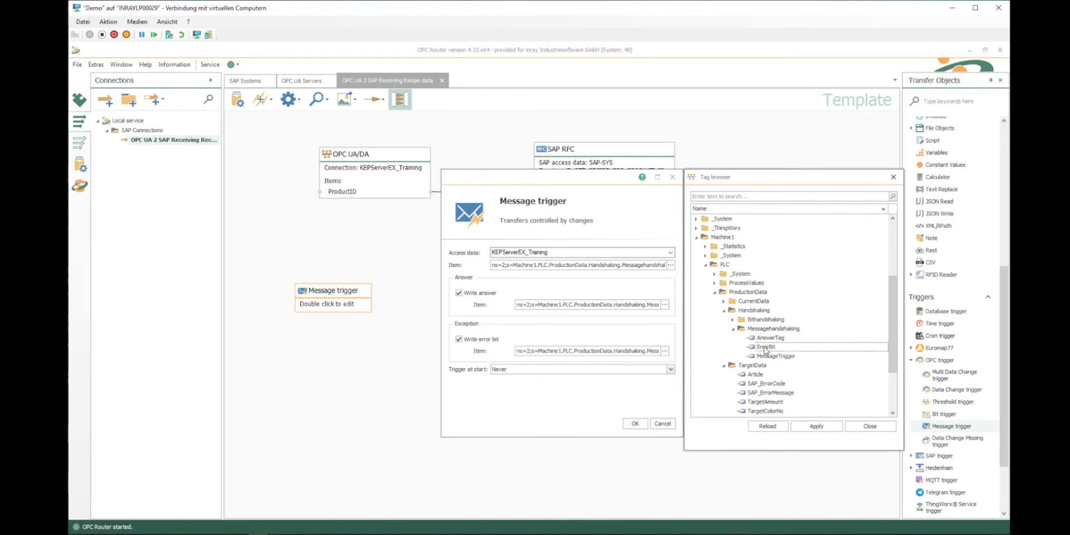
Set the trigger at start to "If message ID and answer ID are not equal", confirm the Message trigger and shift it slightly left.
left_click(671, 373)
left_click(528, 371)
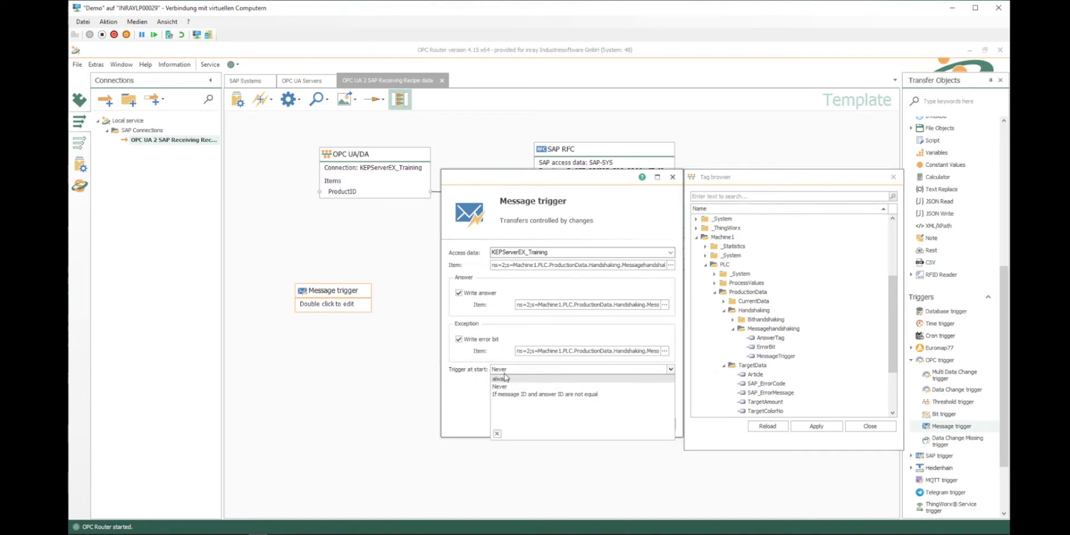
left_click(514, 394)
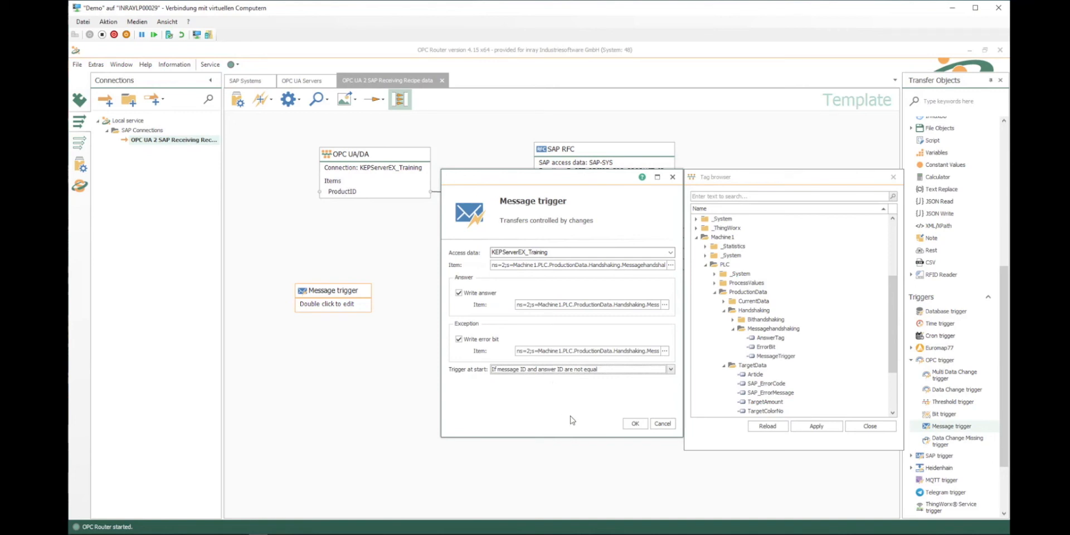
left_click(633, 424)
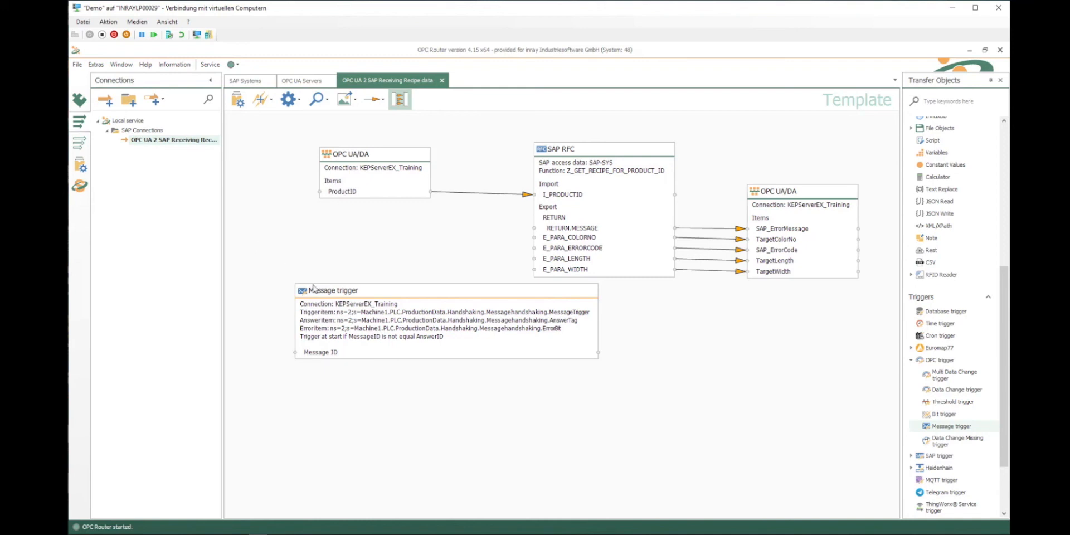
left_click_drag(315, 291, 280, 297)
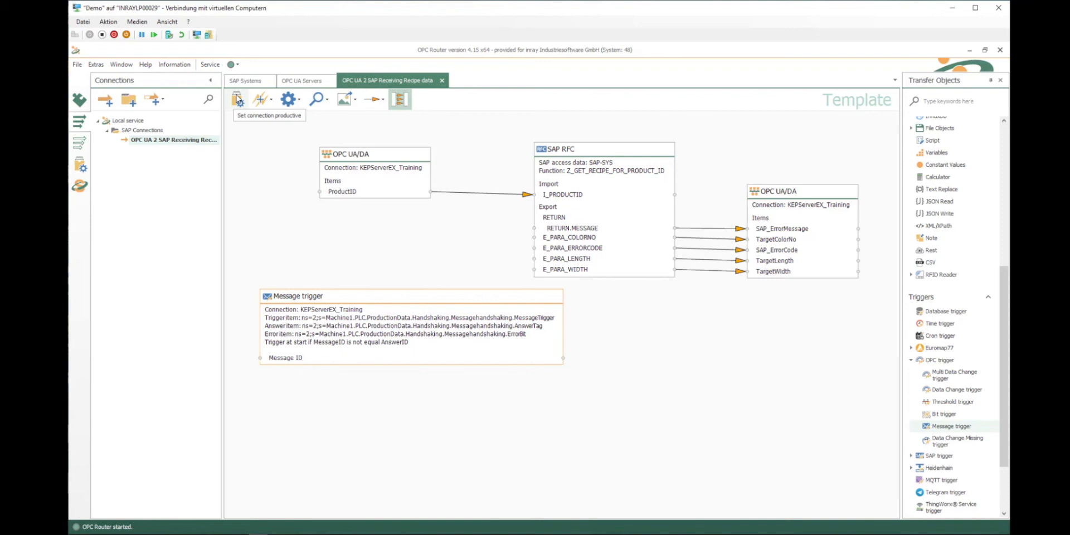
Set the OPC UA 2 SAP Receiving Recipe data connection productive, sending the whole project and restarting the OPC Router service.
left_click(238, 101)
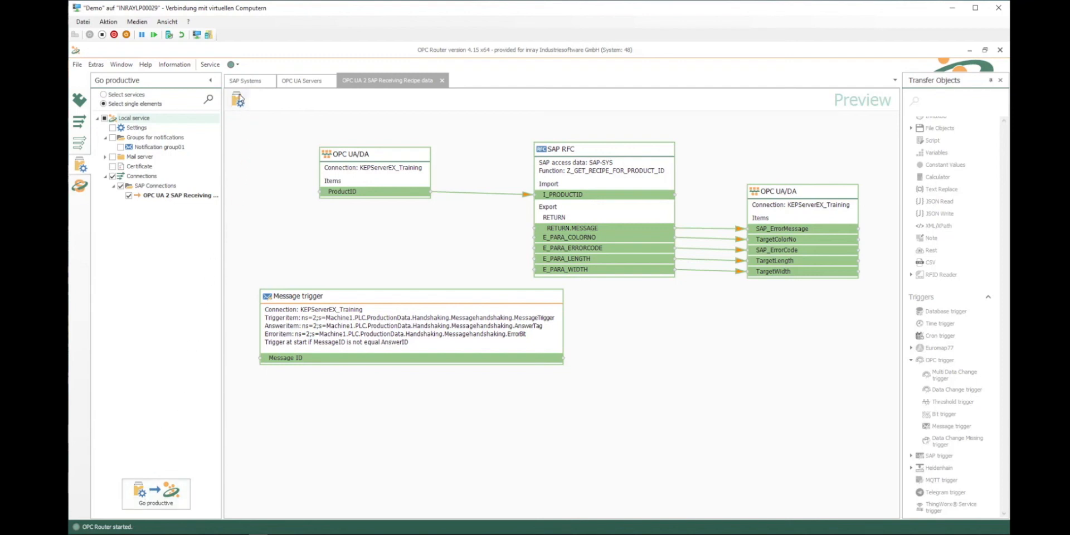
left_click(239, 99)
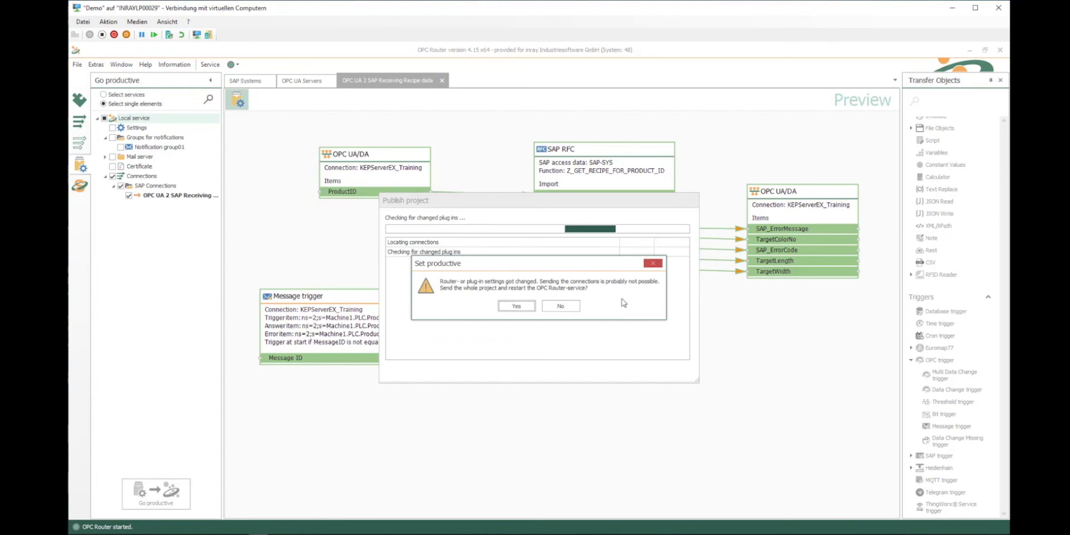
left_click(511, 307)
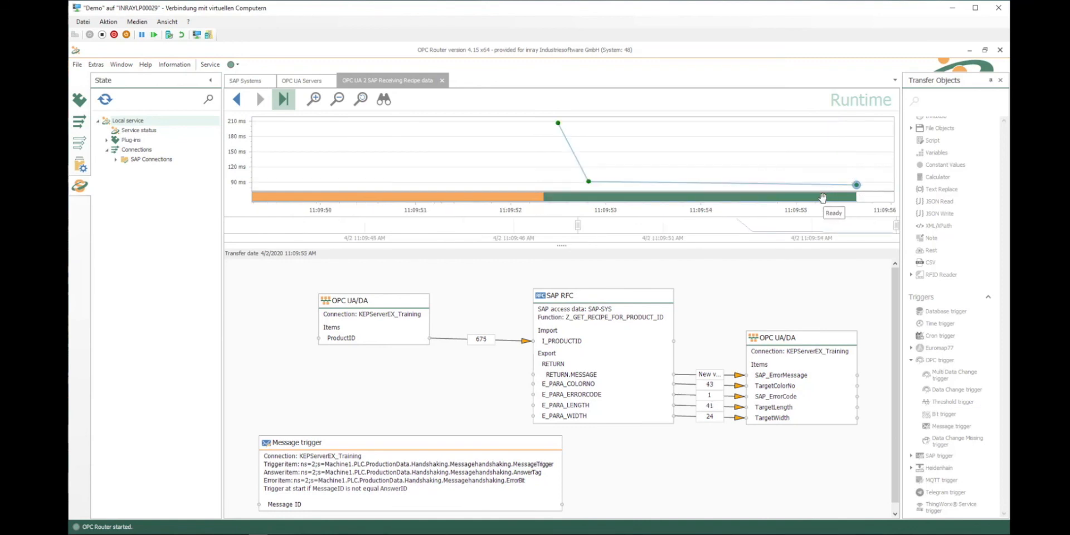
Examine the live transfers in the runtime view and compare their values with the ProductID and TargetData items in OPC Quick Client.
mouse_move(557, 128)
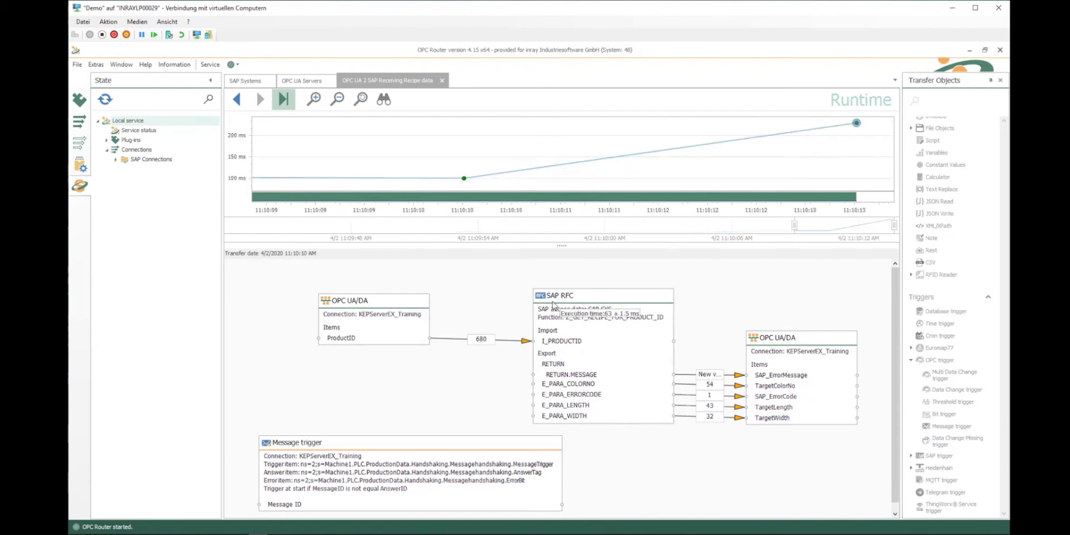
mouse_move(477, 346)
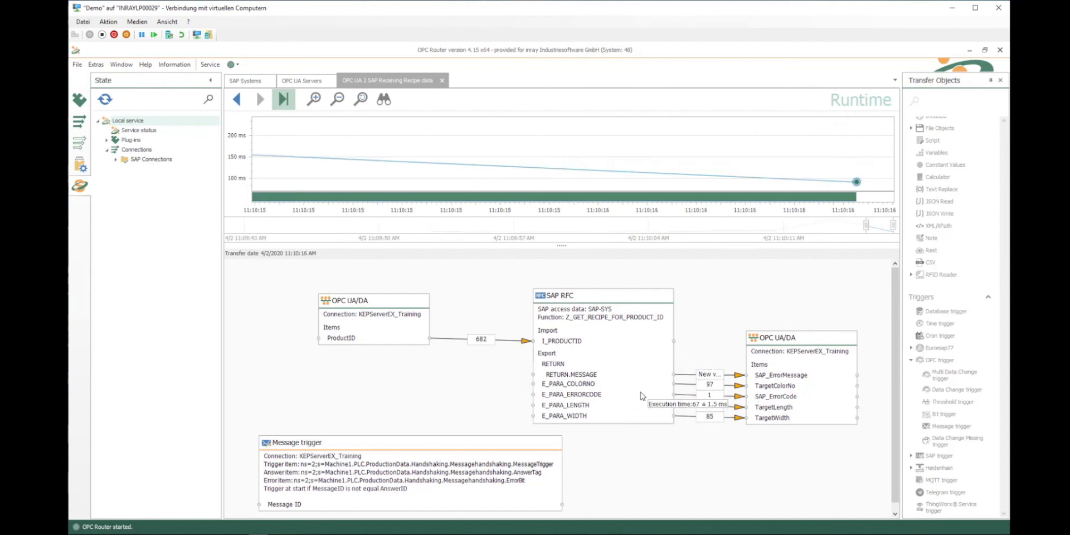
mouse_move(703, 379)
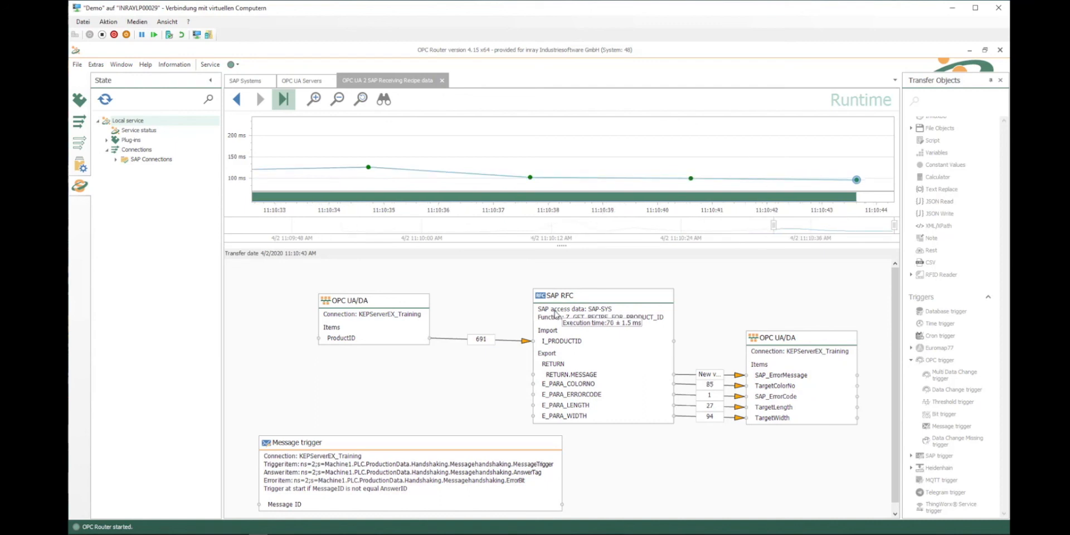
mouse_move(709, 419)
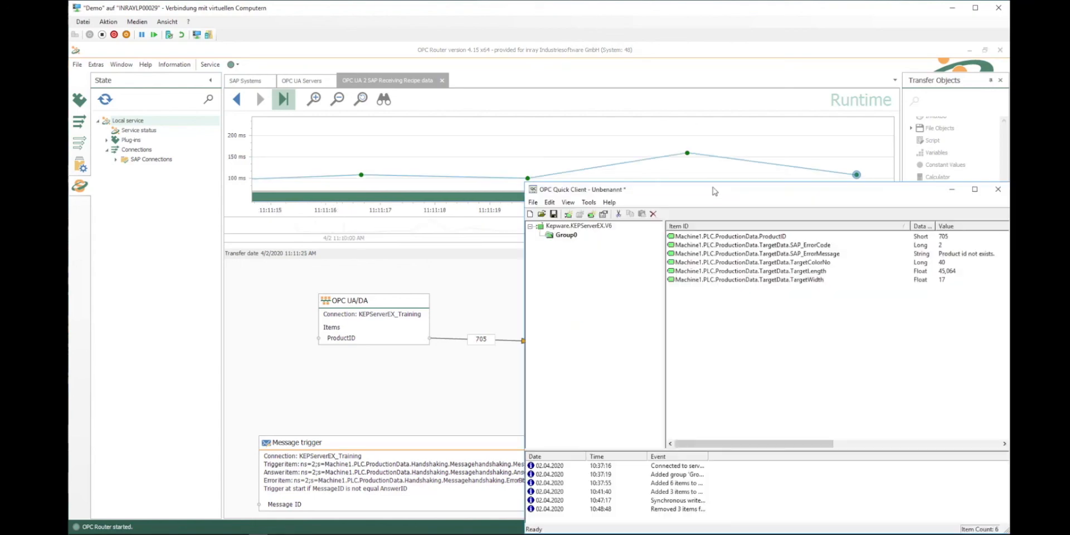
left_click_drag(715, 189, 686, 429)
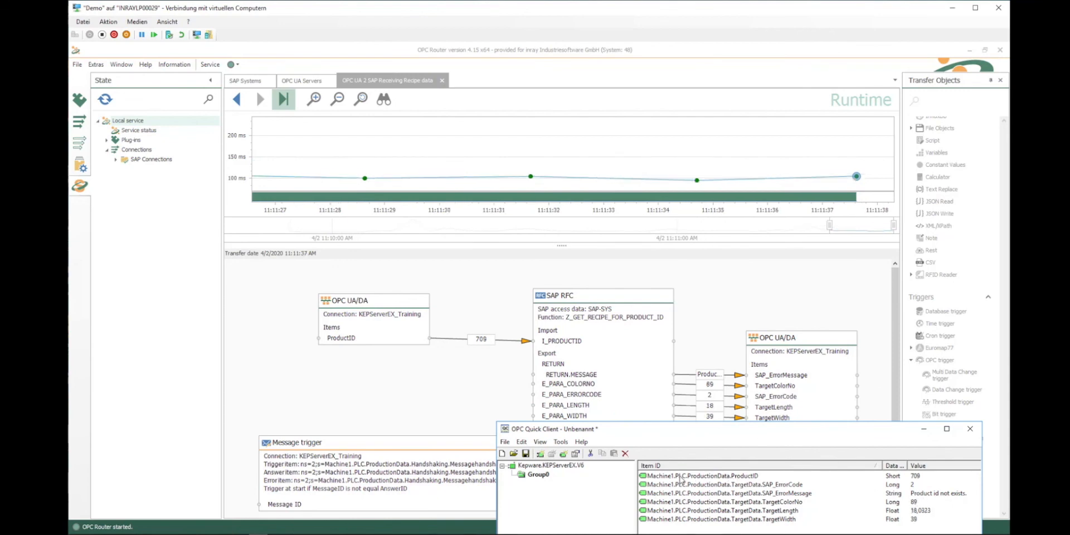
left_click(735, 477)
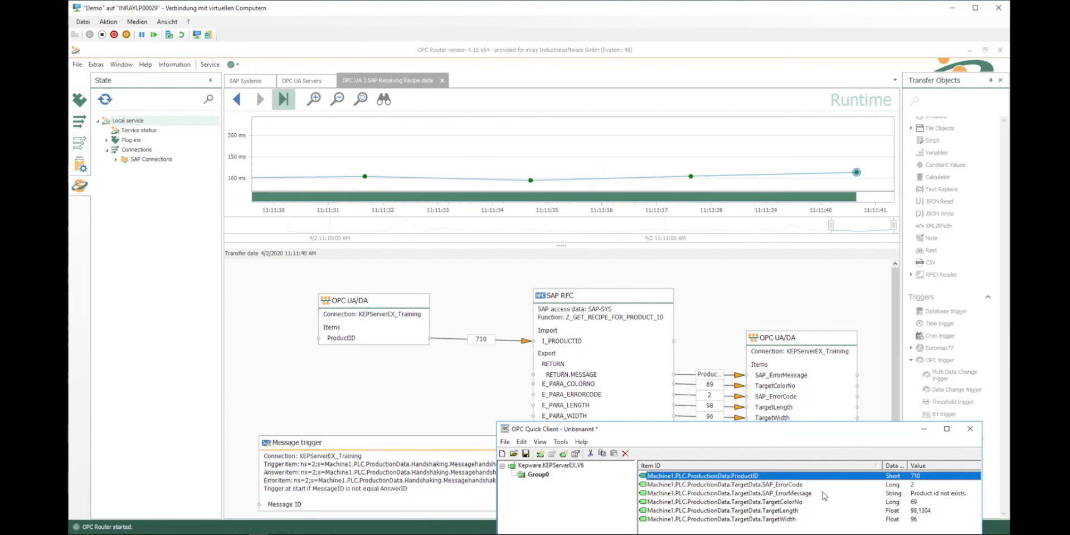
left_click(908, 485)
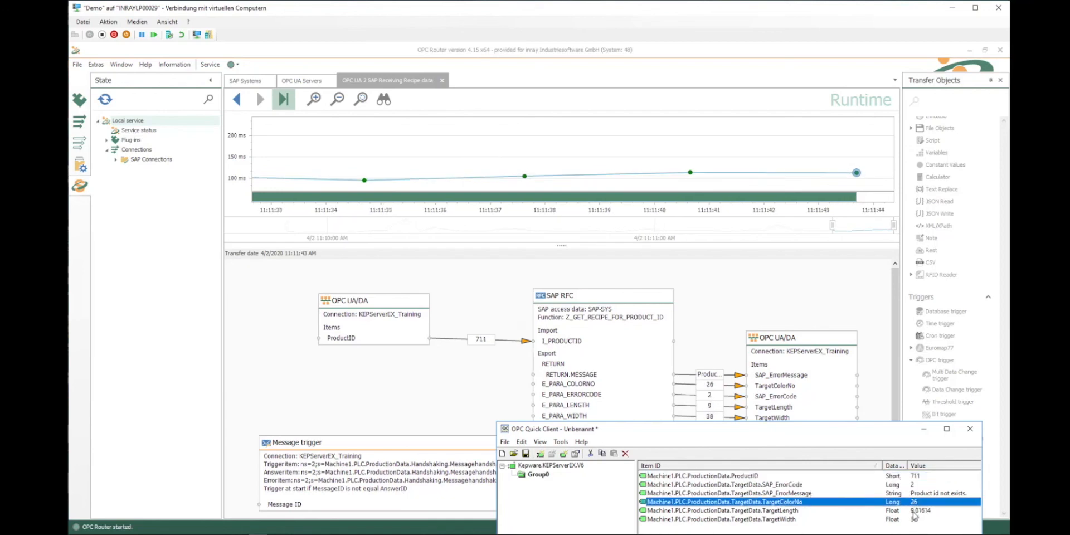